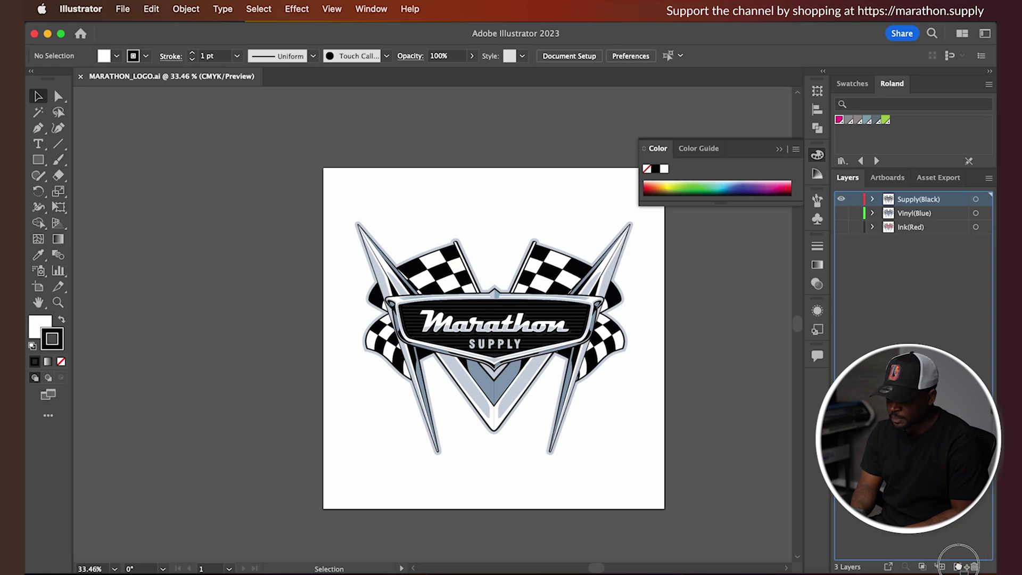
Duplicate the Supply(Black) layer twice and leave only the middle copy visible
click(840, 214)
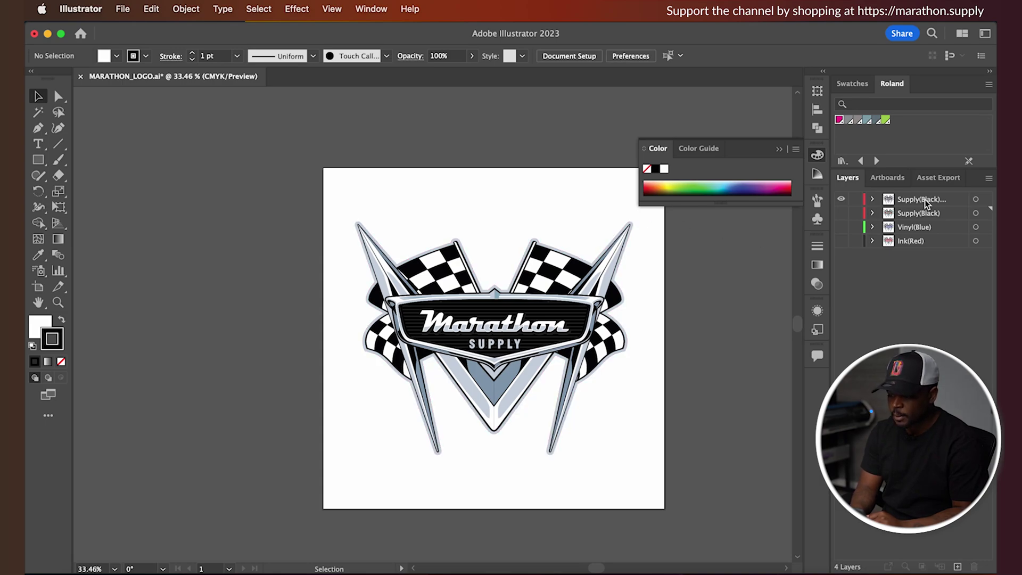
drag(927, 204, 957, 566)
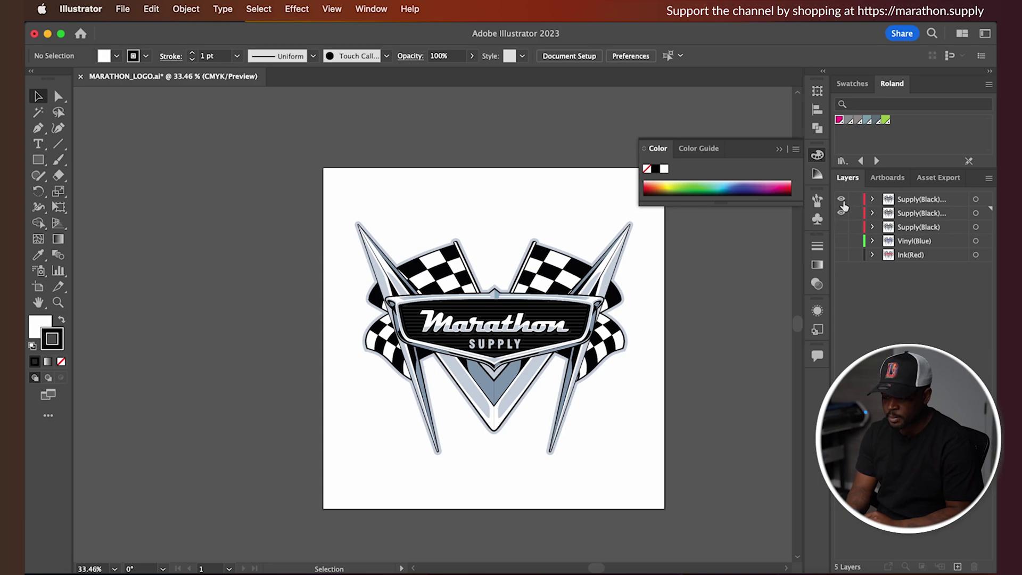
Select the whole logo on the visible copy and unite it into one solid silhouette with Pathfinder
drag(316, 191, 695, 461)
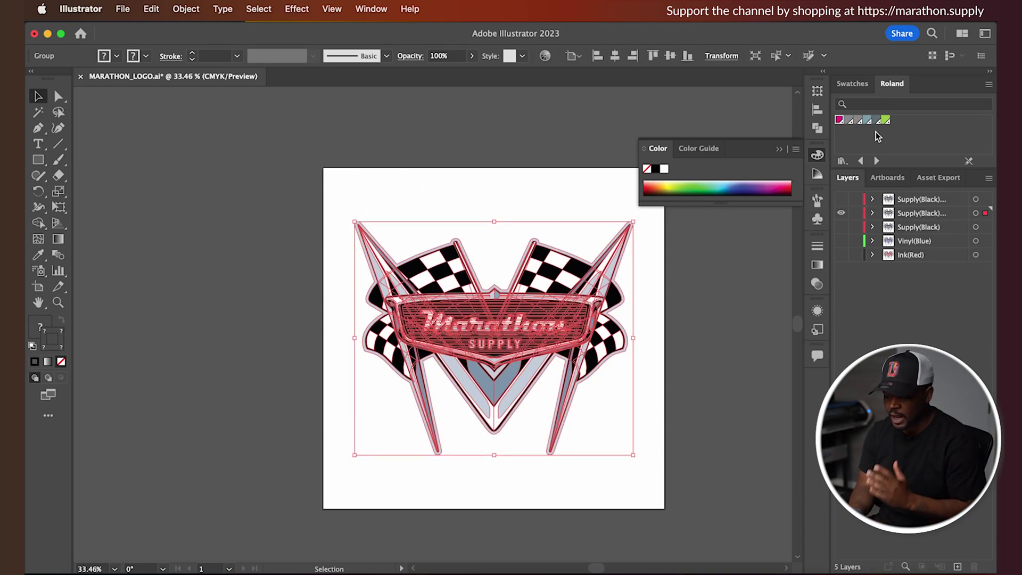
click(819, 155)
click(817, 129)
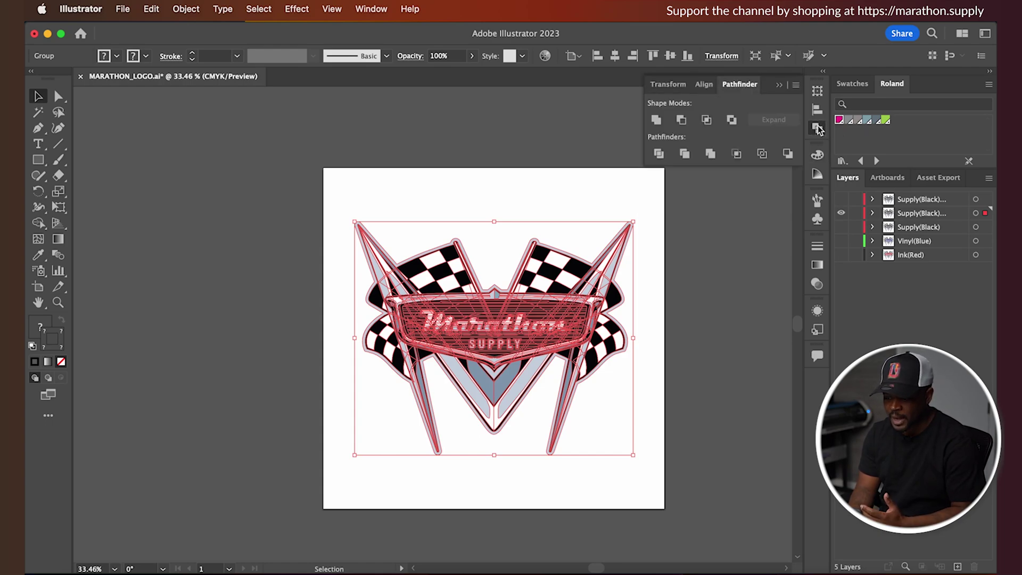
click(654, 119)
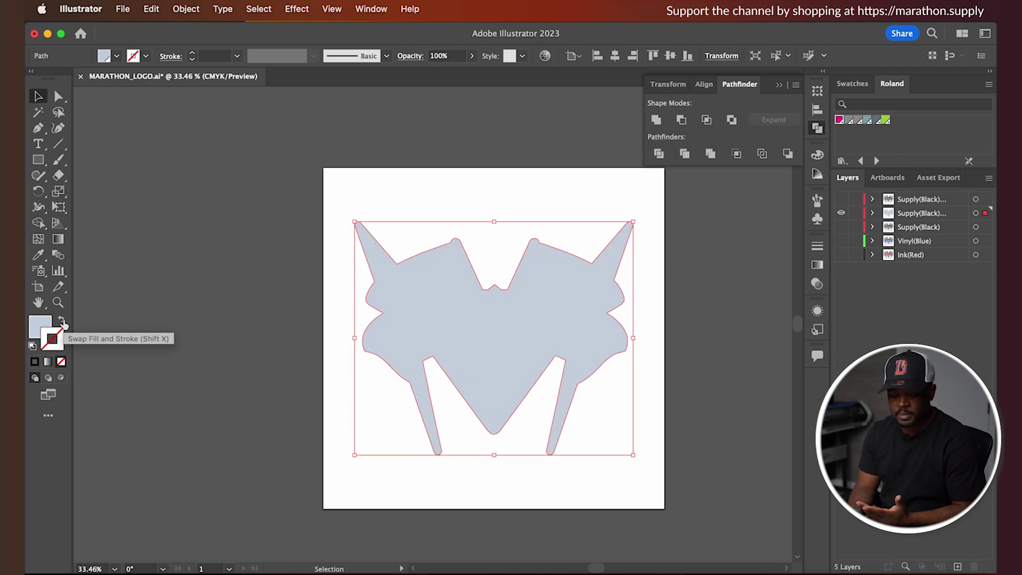
Swap the silhouette's fill and stroke, and apply the magenta Roland swatch to the stroke
click(62, 320)
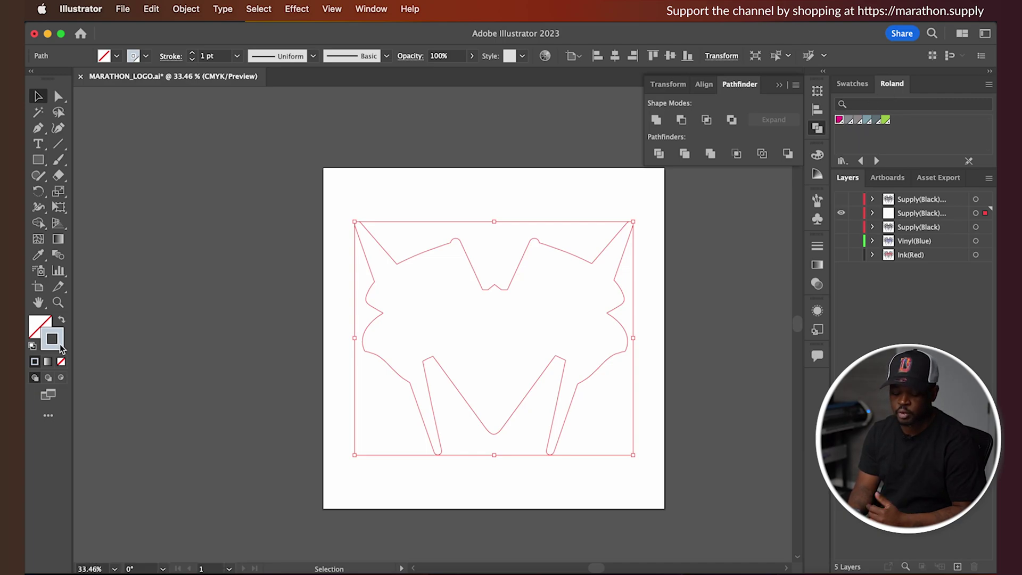
click(840, 120)
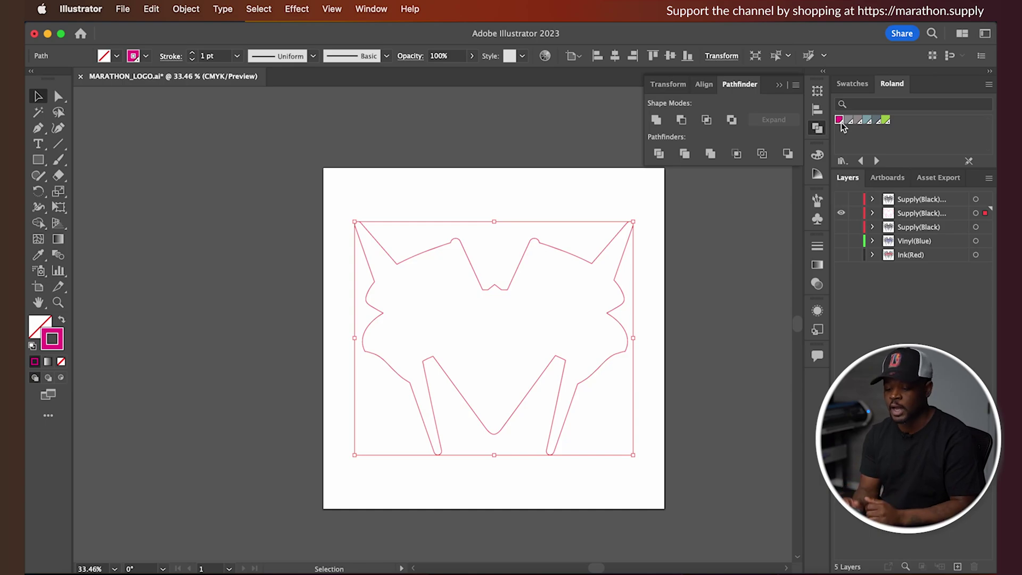
click(747, 216)
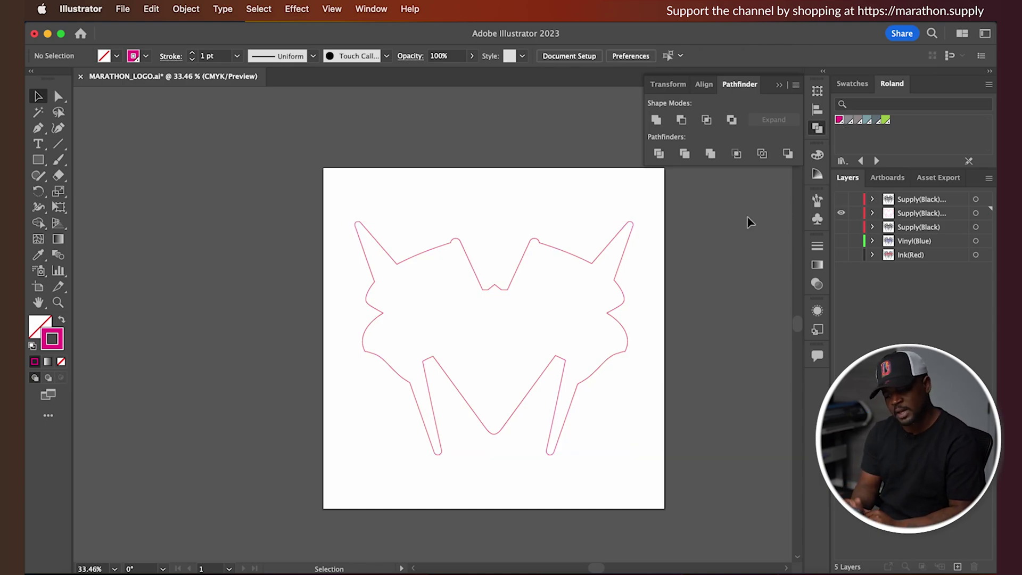
Set the magenta outline's stroke weight to 0.5 pt
click(615, 239)
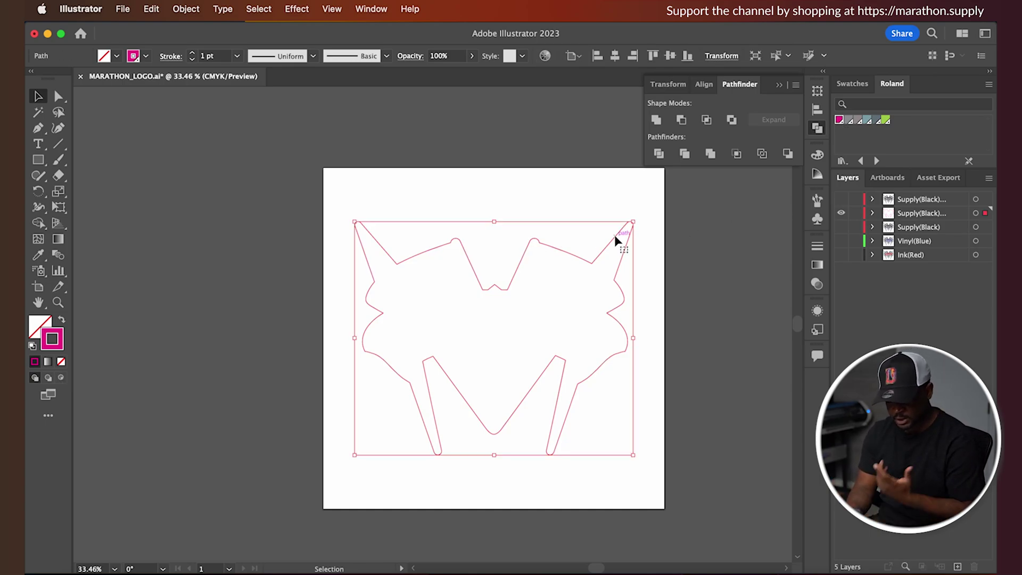
click(192, 59)
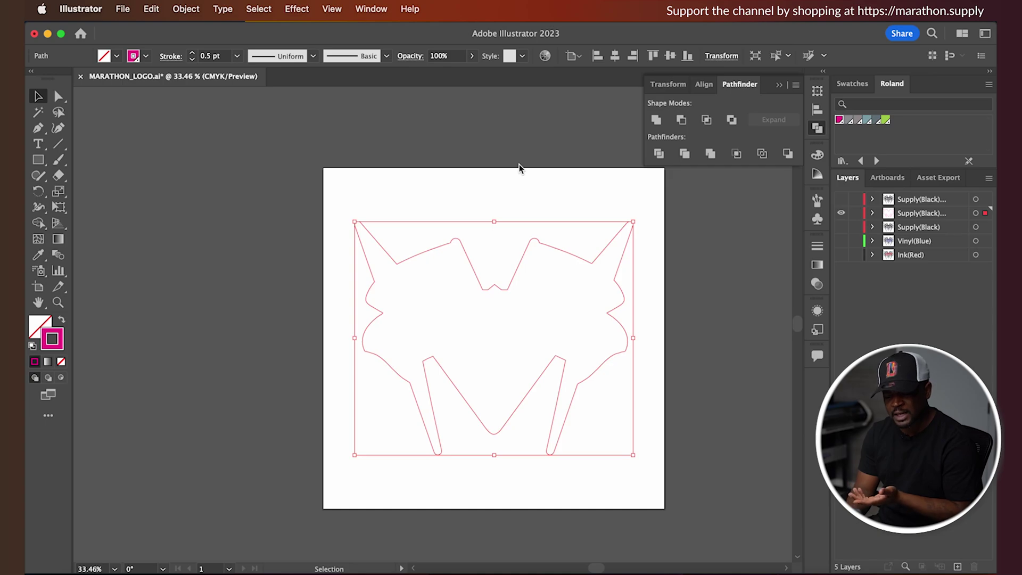
click(654, 241)
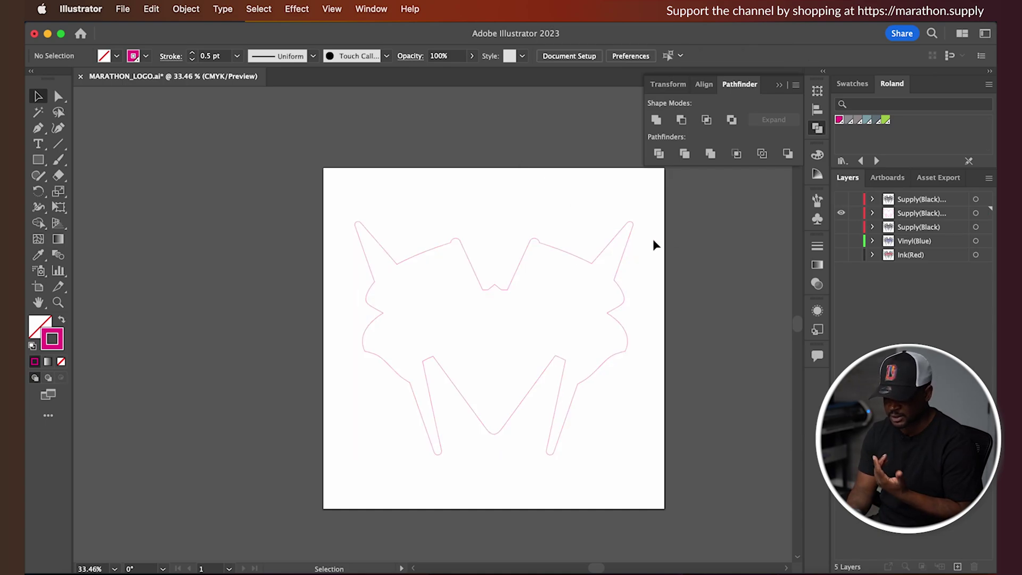
Show the Supply(Black) layer together with the outline and examine how the magenta line follows the logo's border
click(841, 214)
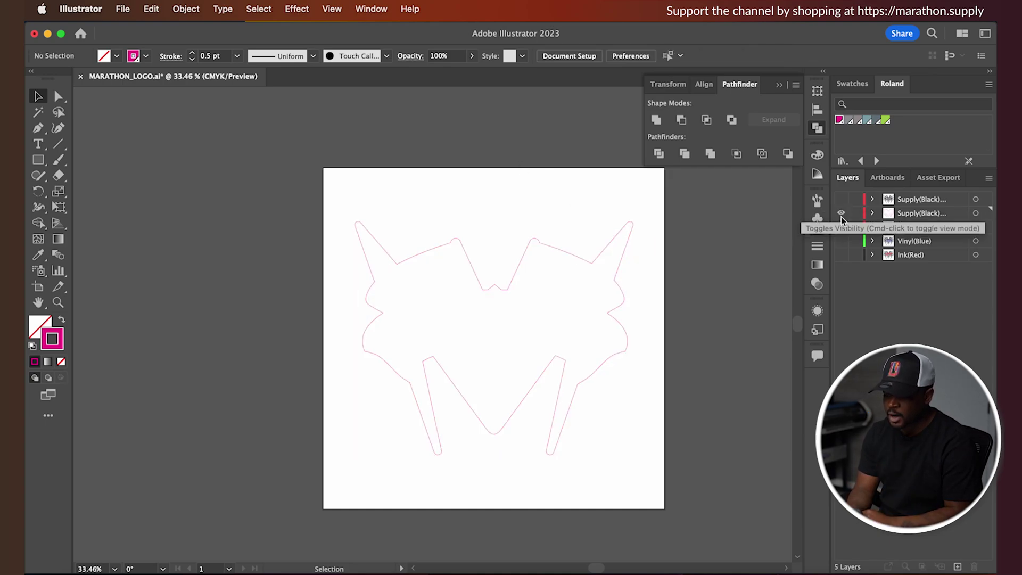
click(841, 226)
key(super+equal)
key(super+equal)
key(super+equal)
key(super+equal)
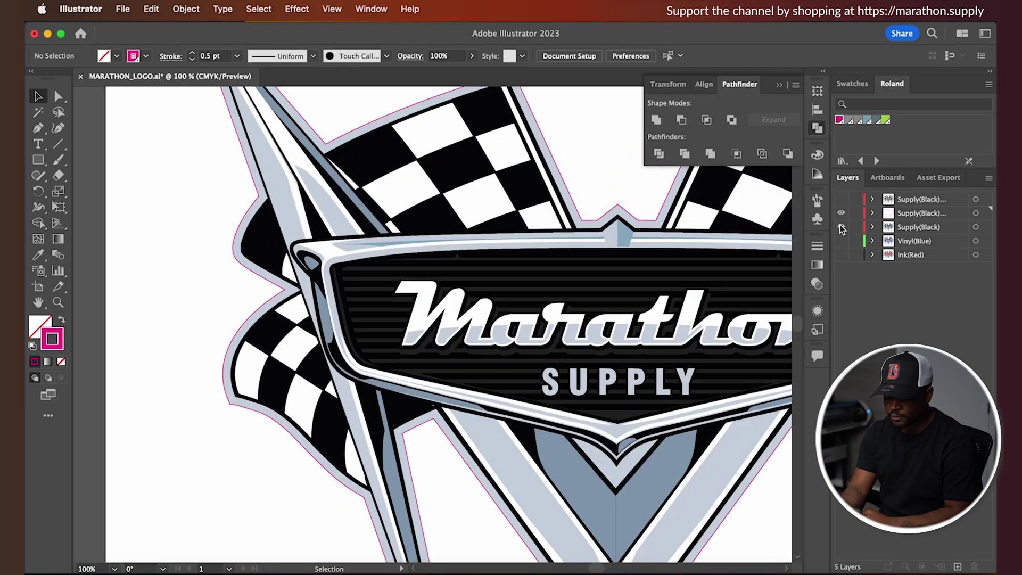
scroll(578, 197, up, 5)
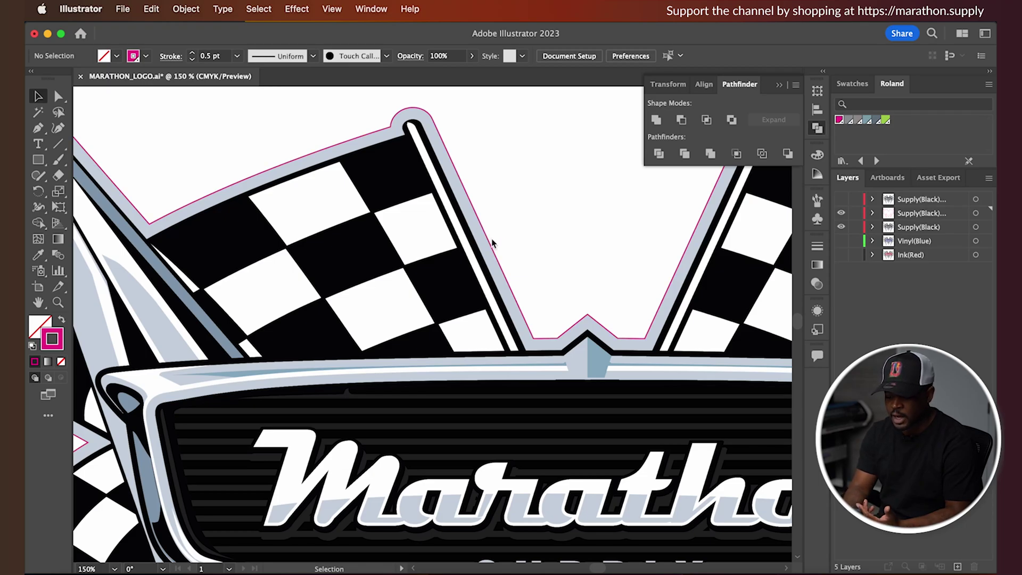
key(super+minus)
key(super+minus)
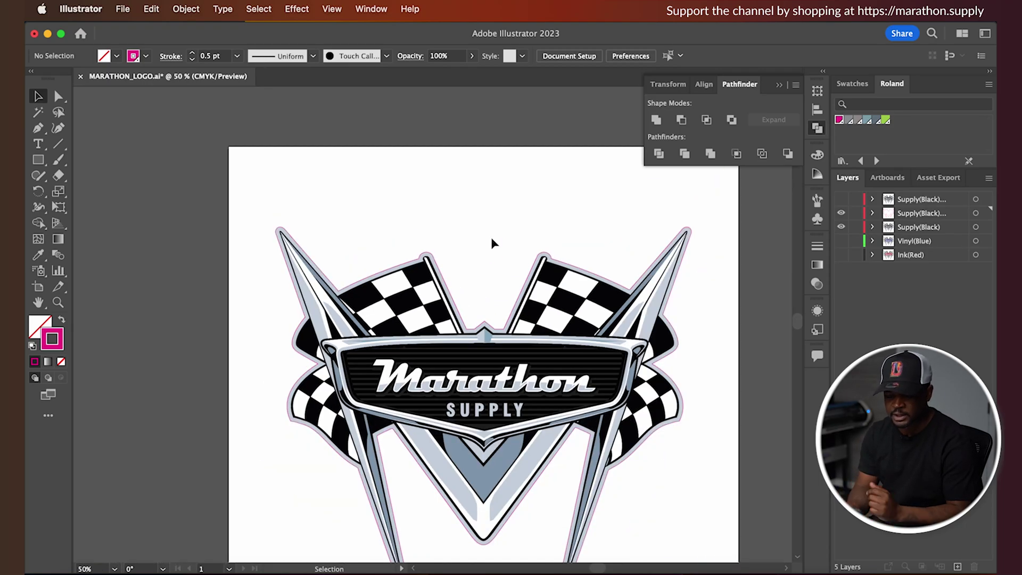
scroll(492, 242, down, 2)
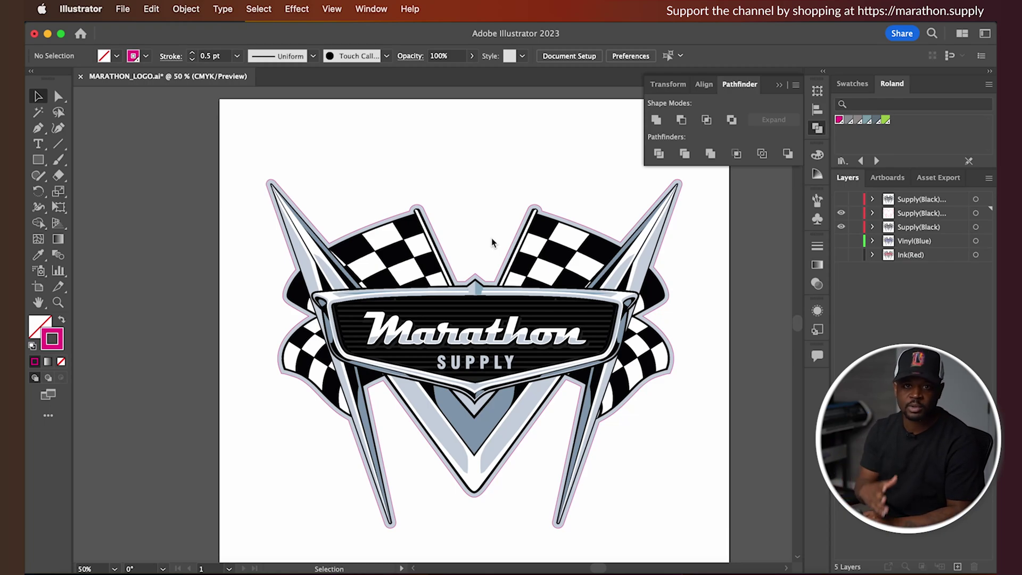
click(492, 284)
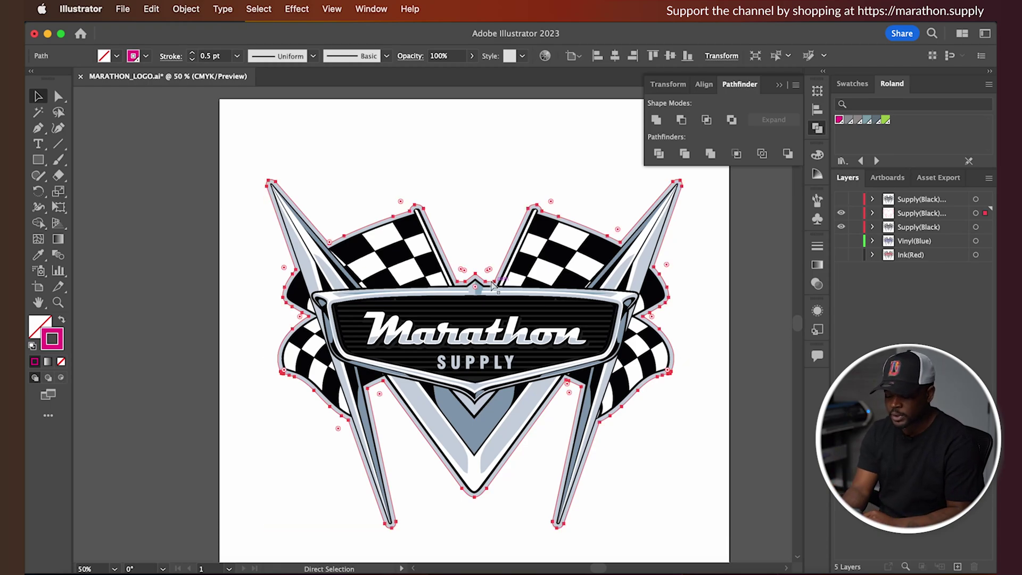
key(super+1)
scroll(492, 285, up, 3)
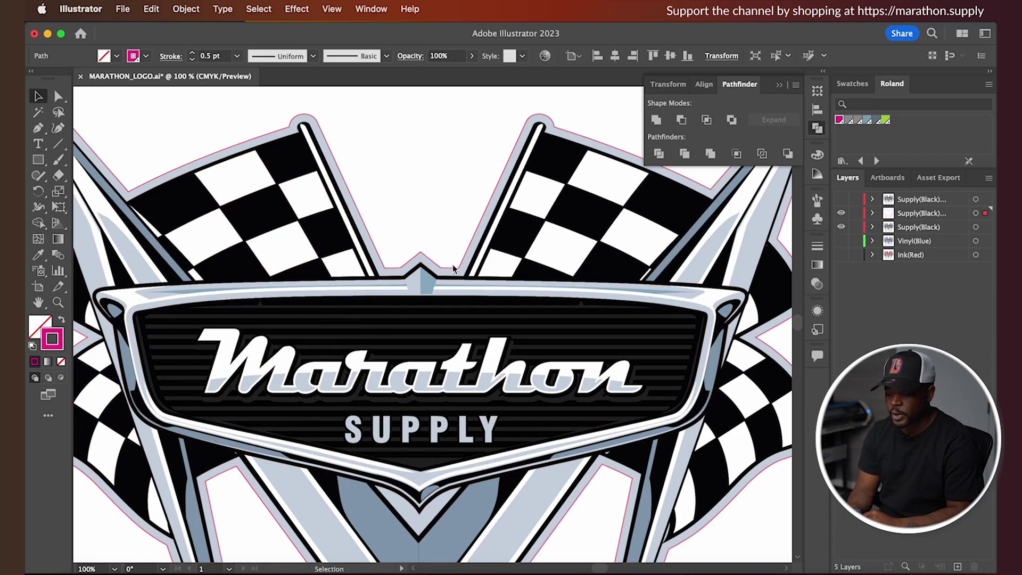
alt+click(842, 227)
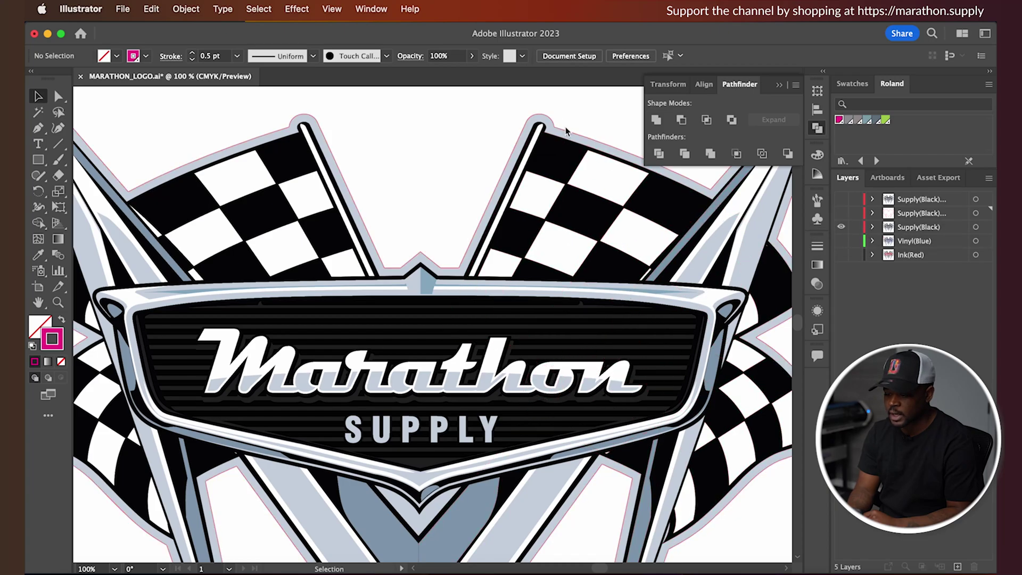
click(548, 119)
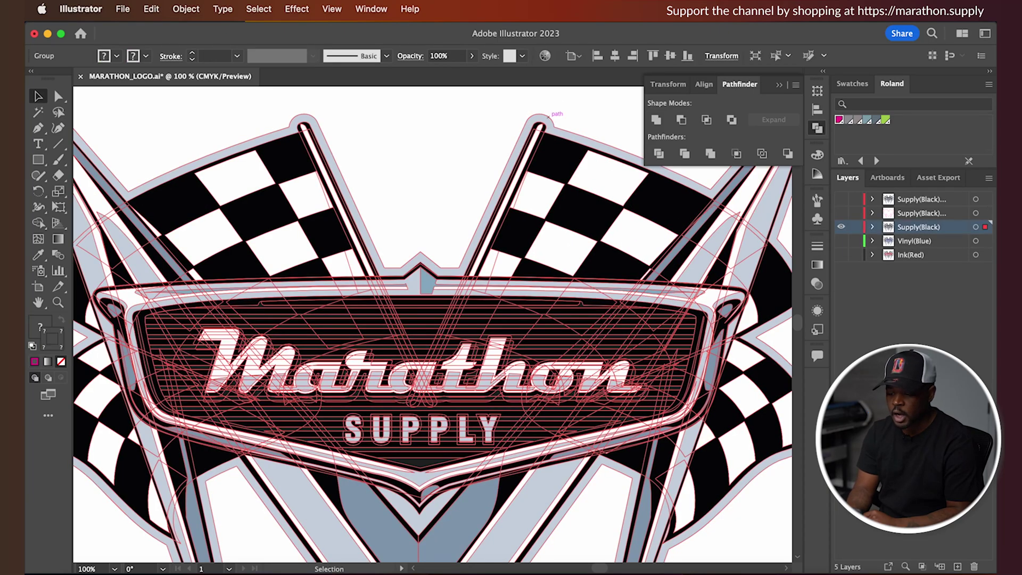
double_click(40, 328)
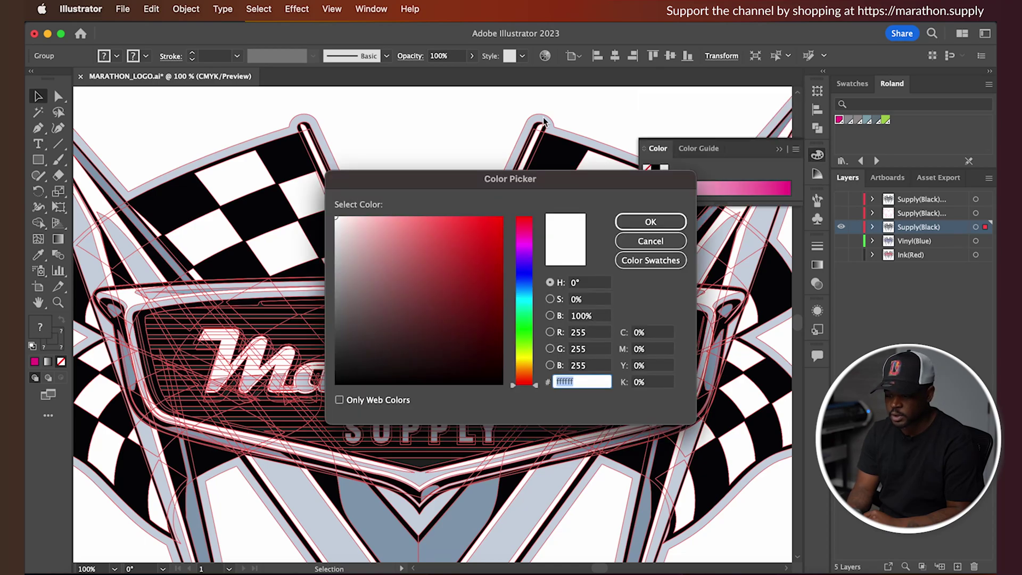
click(650, 241)
click(560, 108)
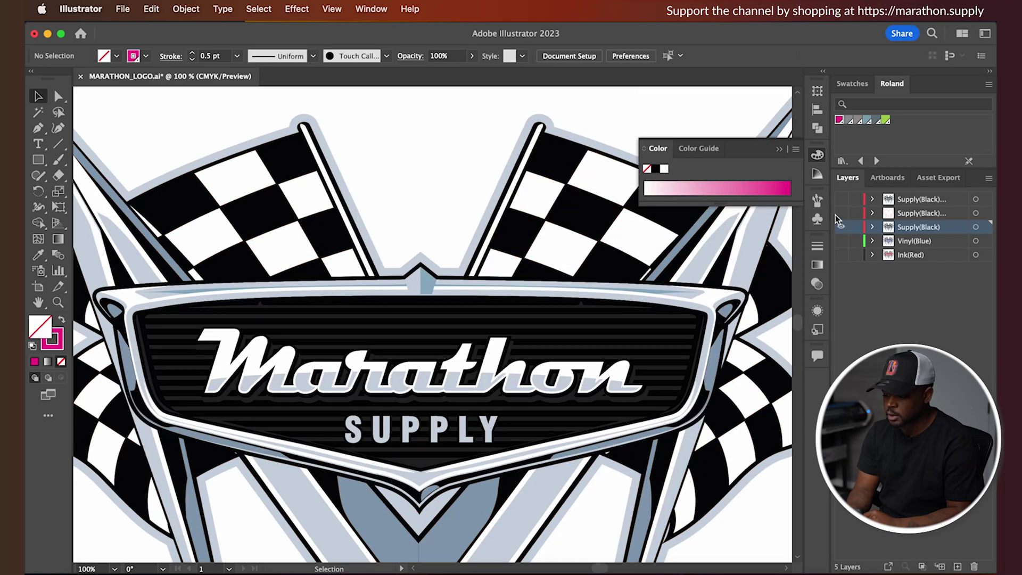
Isolate the magenta outline's layer and offset the outline path by 0.05 in with Miter joins
click(842, 227)
click(841, 213)
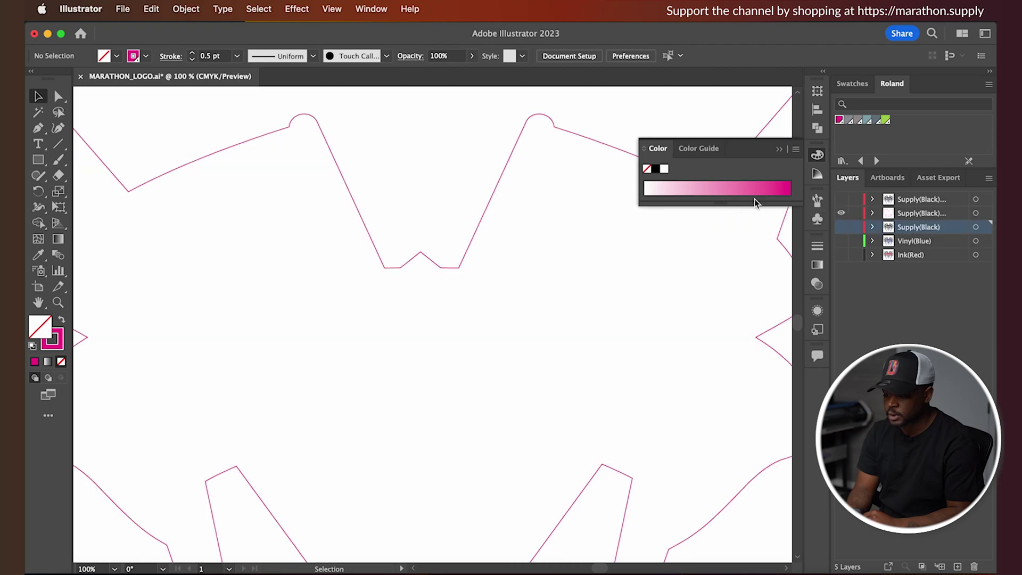
click(601, 149)
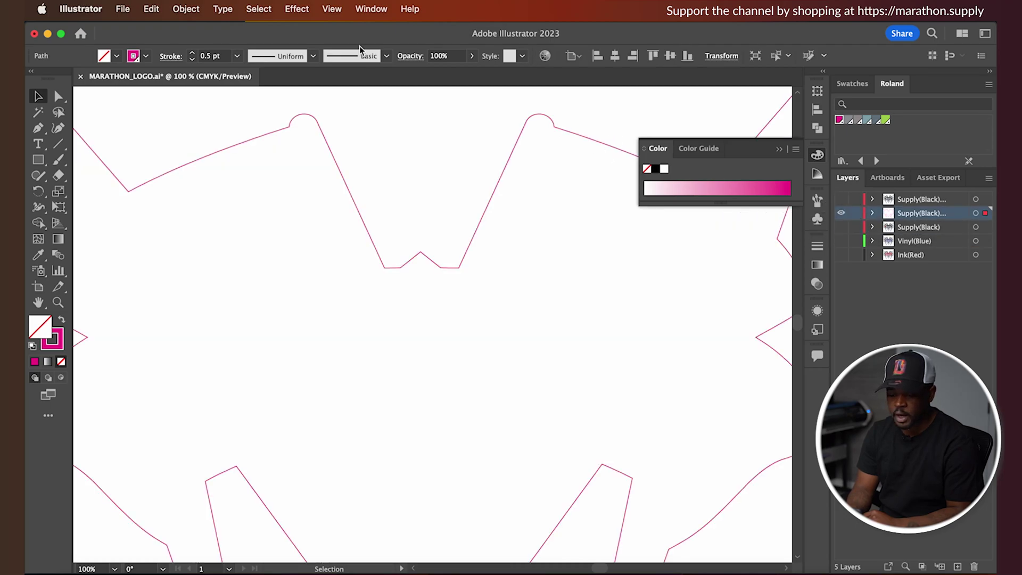
click(184, 9)
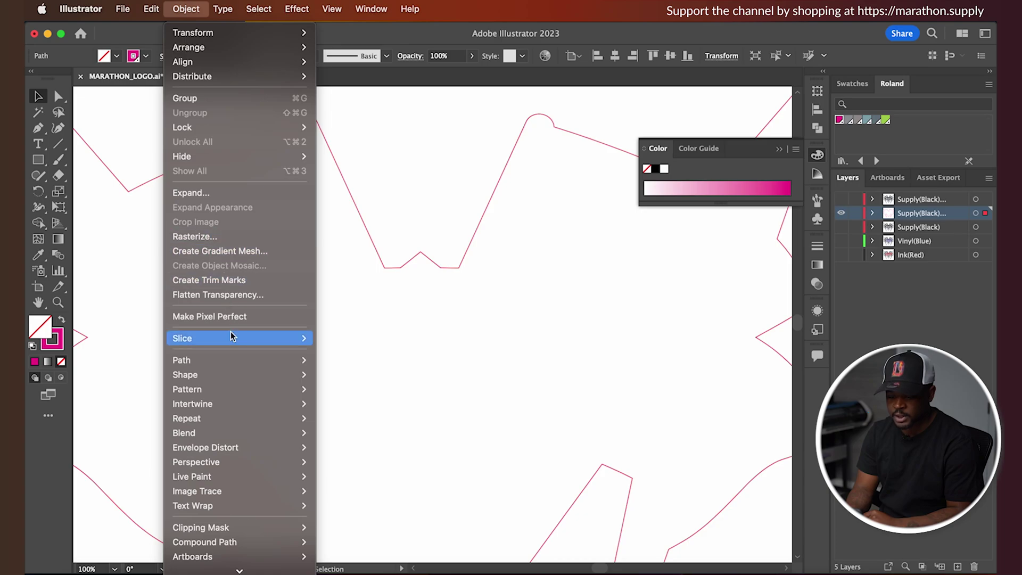
mouse_move(230, 362)
click(381, 410)
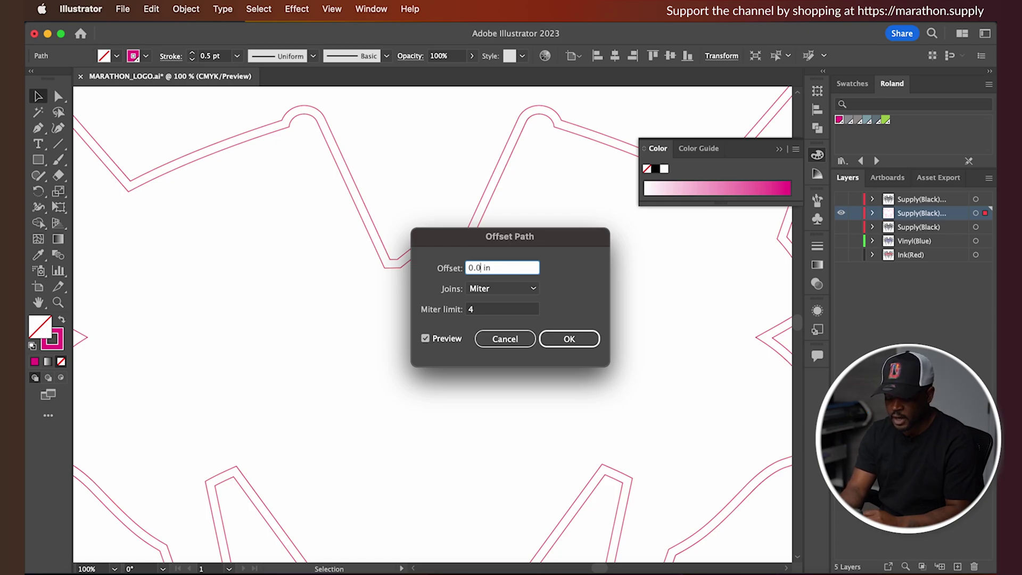
text(05)
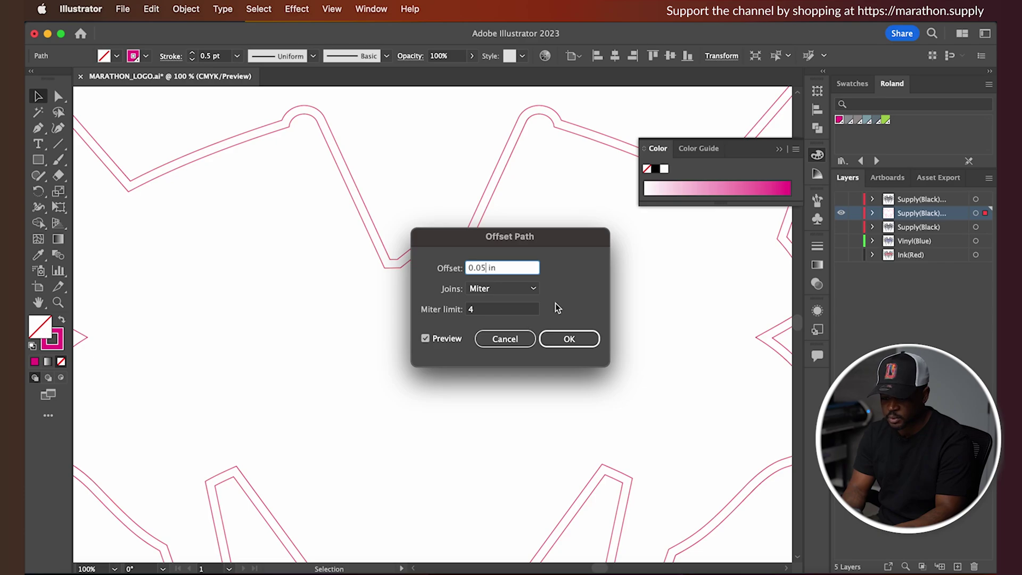
click(510, 288)
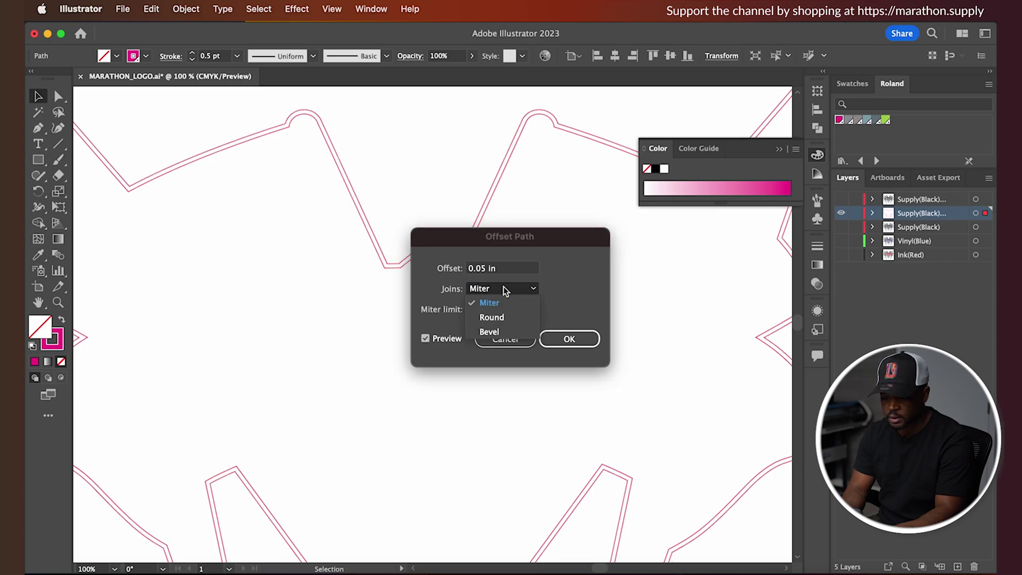
click(517, 290)
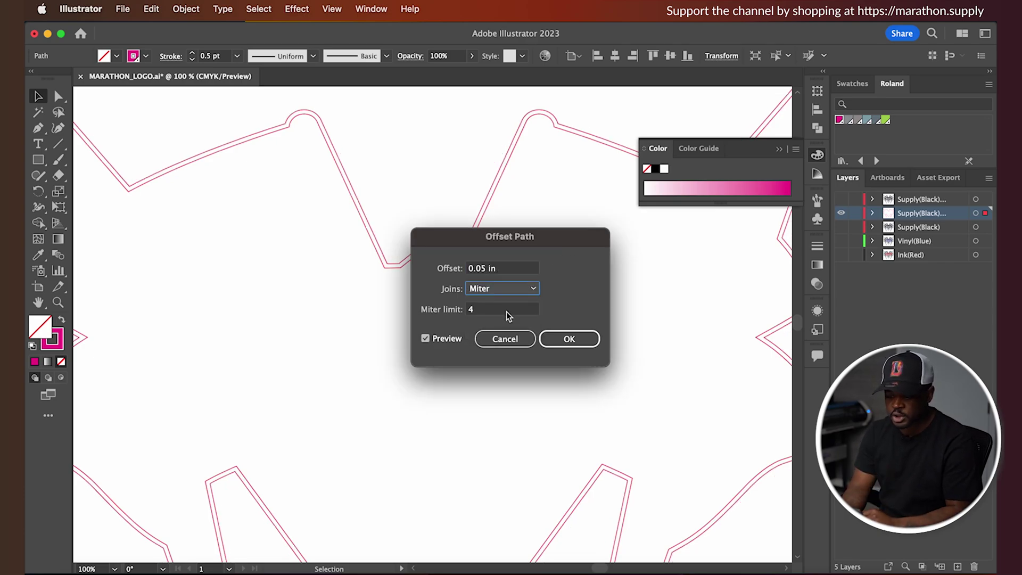
click(564, 341)
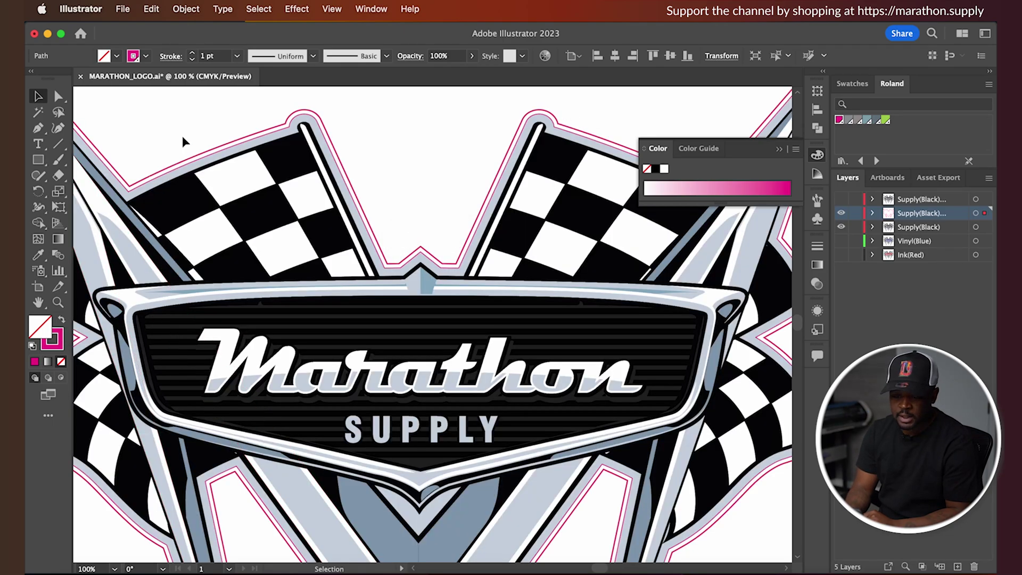
Fill the outer offset path with the light blue-gray sampled from the logo's border using the Eyedropper
click(318, 117)
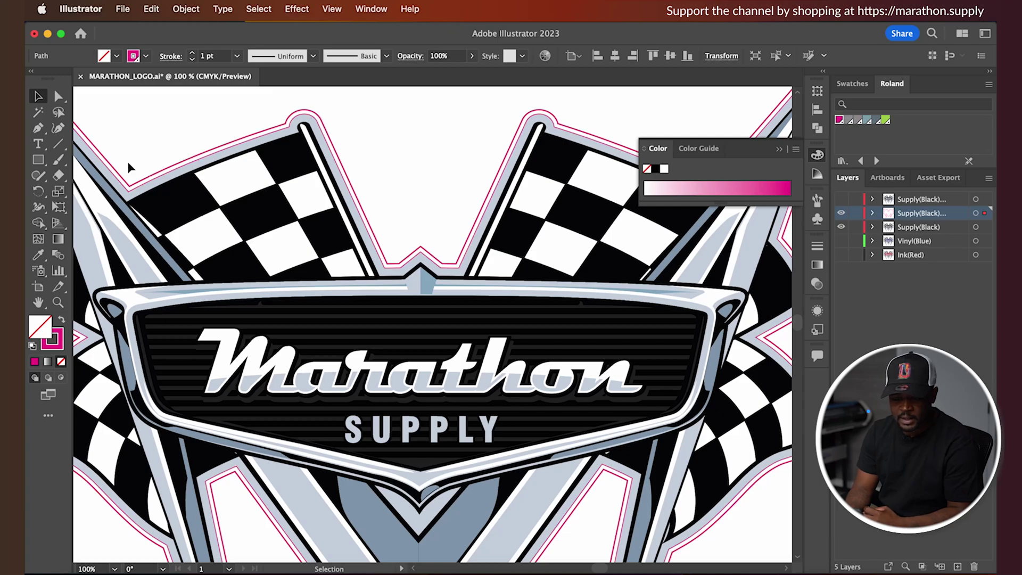
click(42, 255)
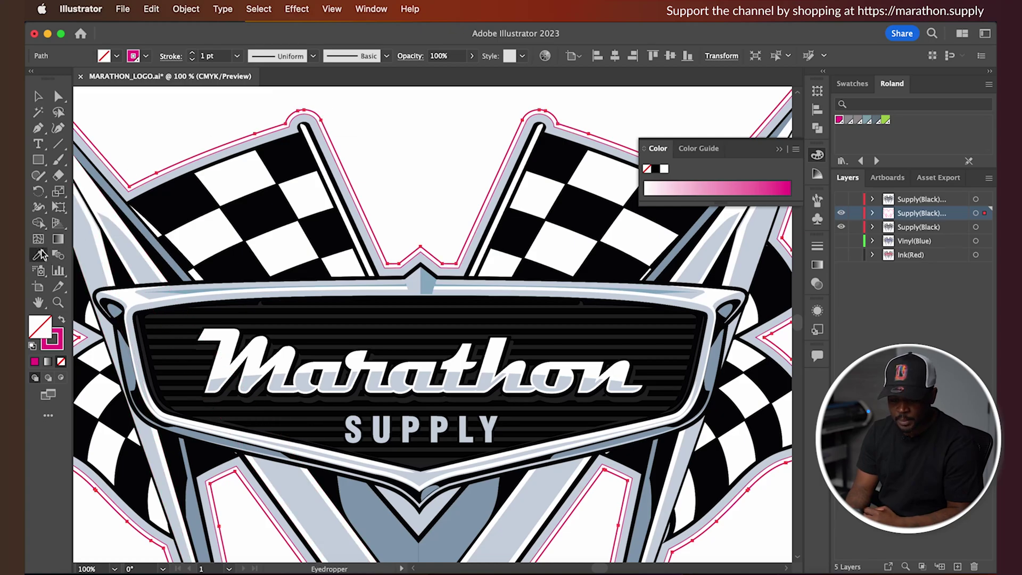
click(296, 127)
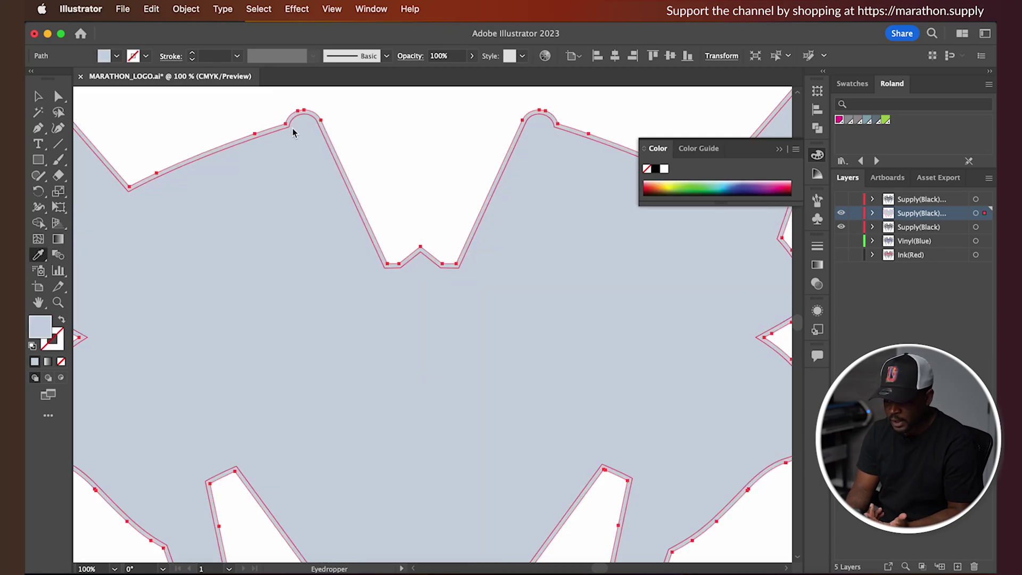
click(38, 96)
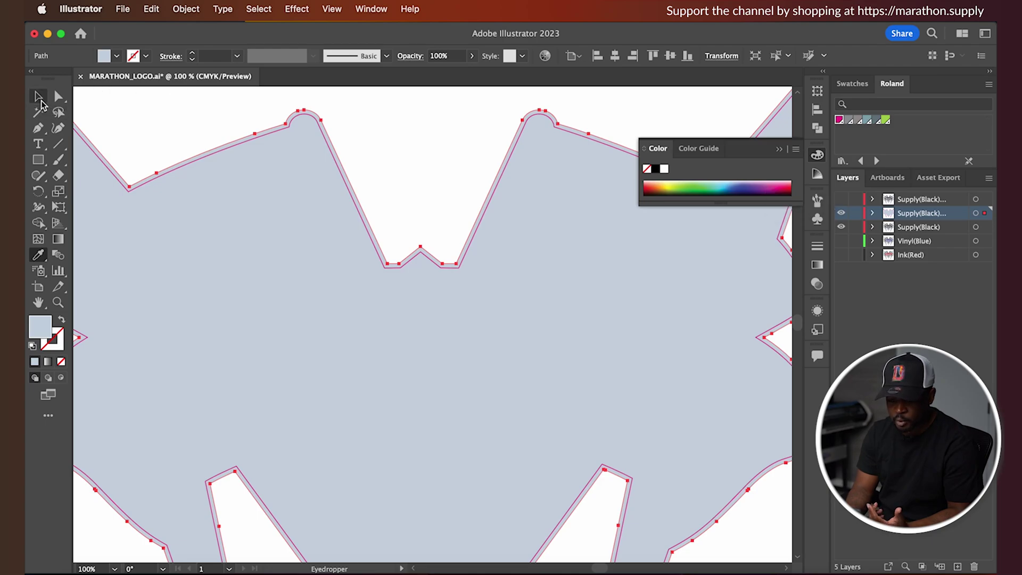
Move the filled offset shape onto a new layer and place that layer beneath the Supply(Black) layer
click(279, 102)
click(957, 567)
drag(985, 228, 985, 213)
drag(906, 215, 909, 247)
click(654, 123)
scroll(433, 274, up, 5)
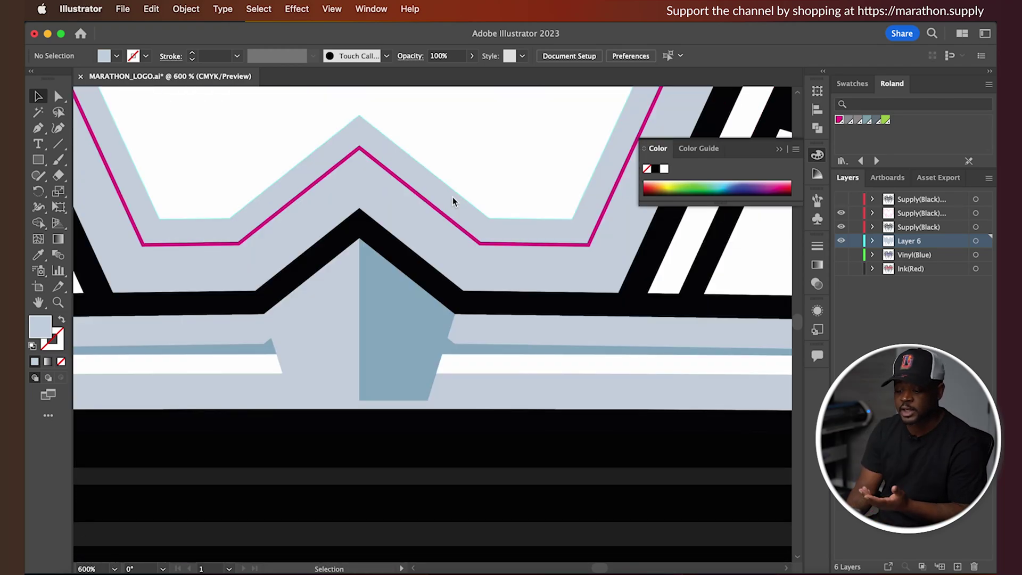
Scale all visible logo artwork, including the magenta outline and bleed shape, proportionally to 3 in wide
click(438, 211)
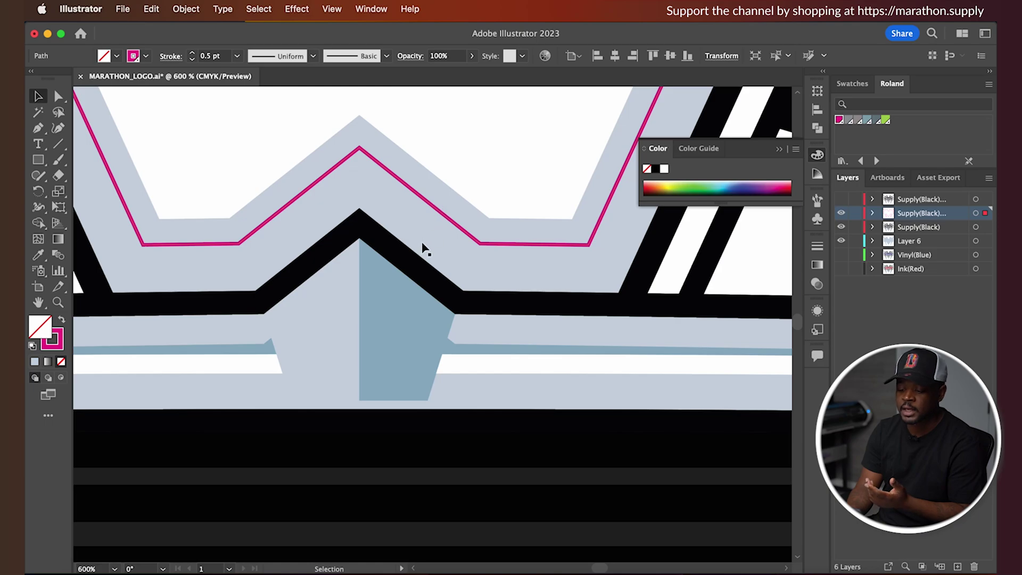
key(super+0)
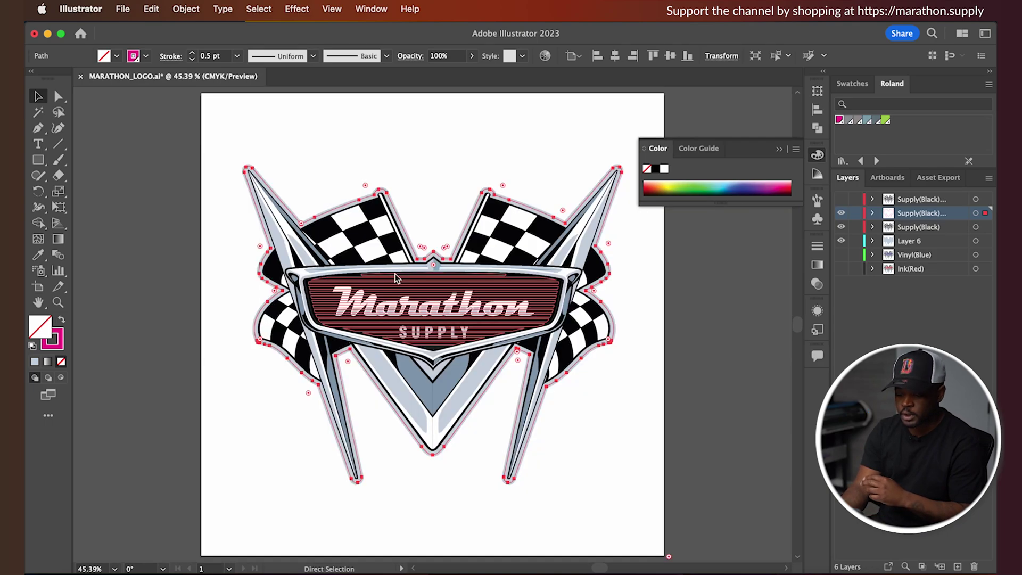
click(690, 322)
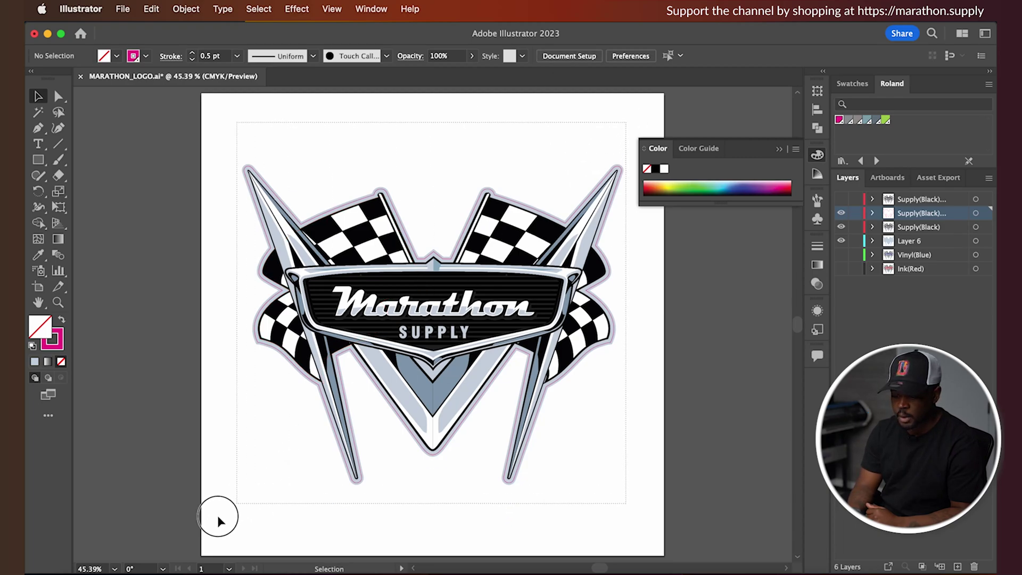
key(super+a)
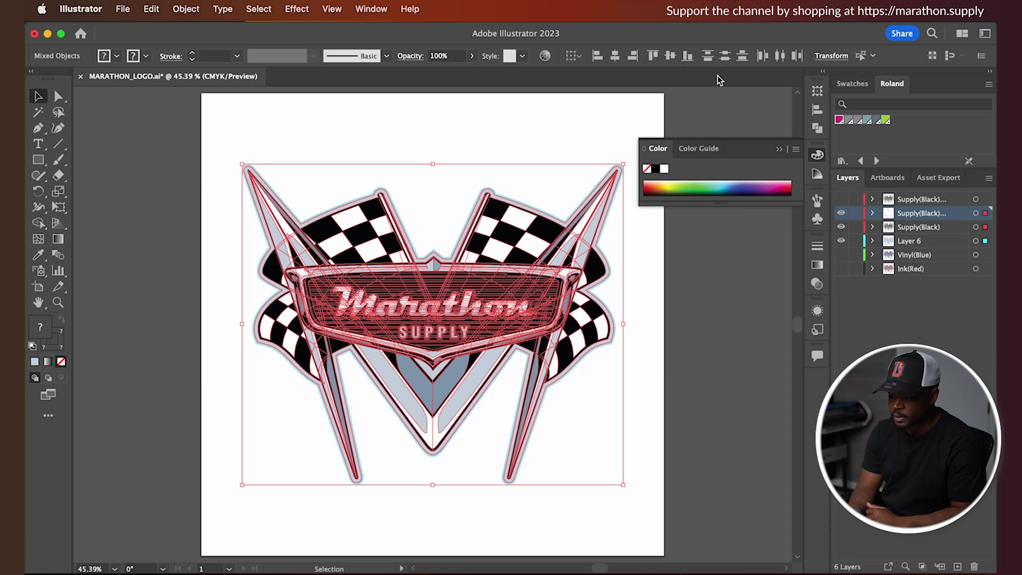
click(831, 56)
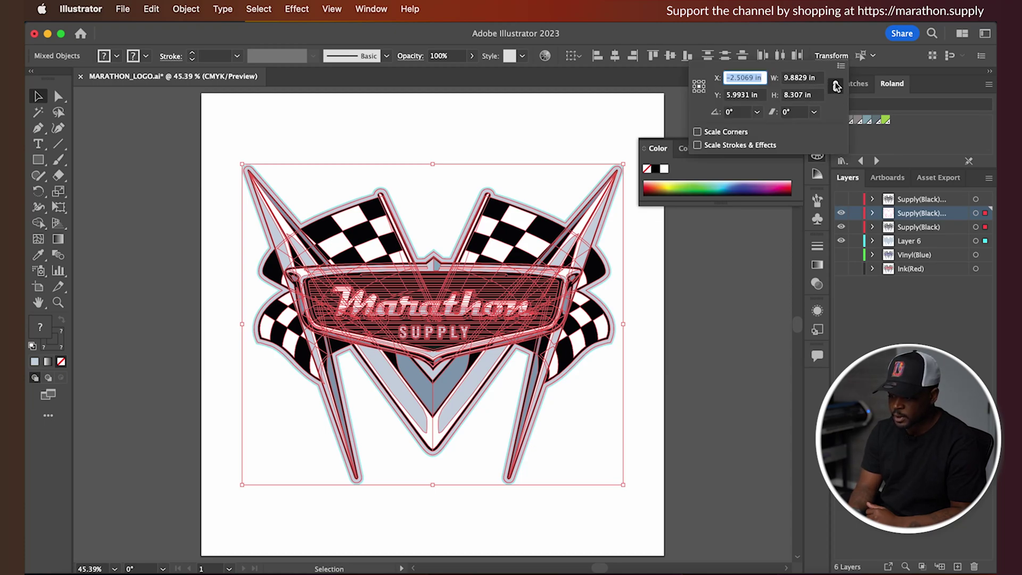
click(836, 85)
click(812, 78)
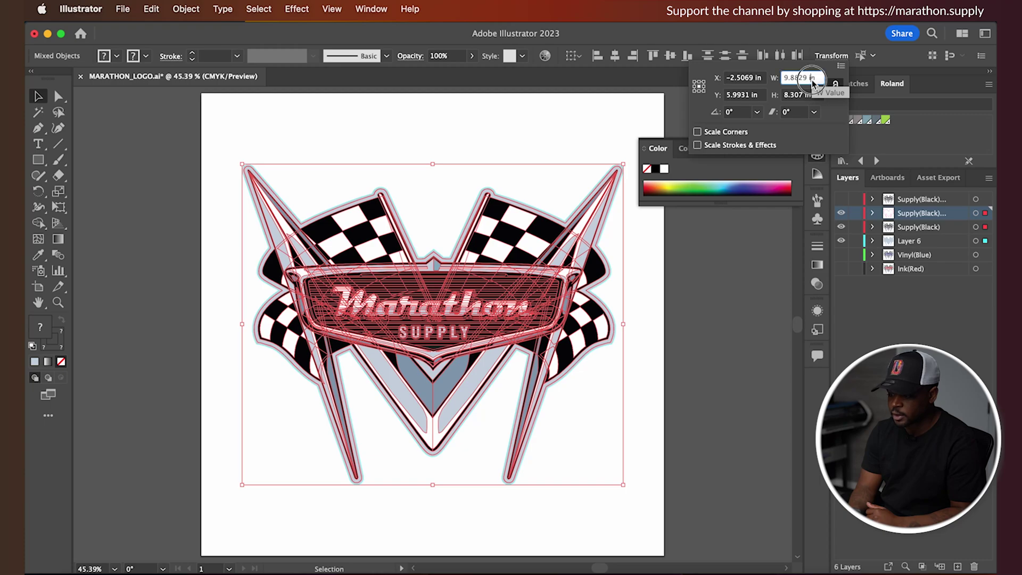
drag(817, 80, 694, 85)
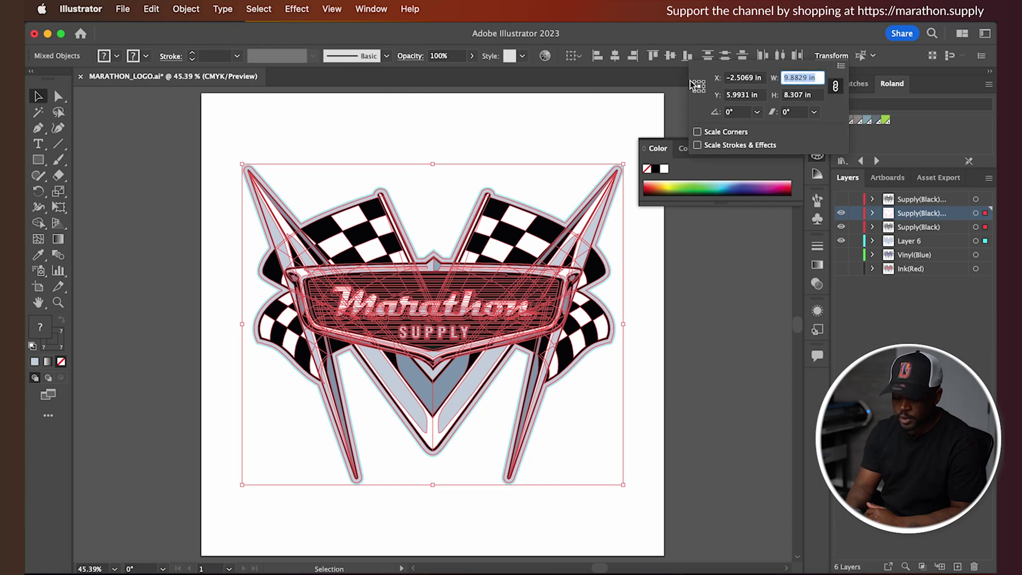
text(3)
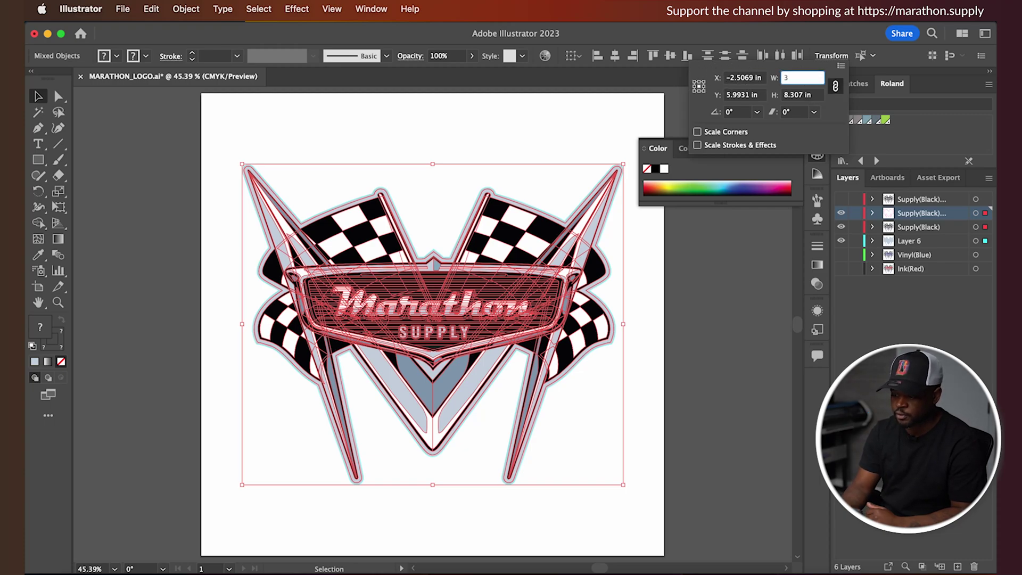
key(Return)
click(496, 247)
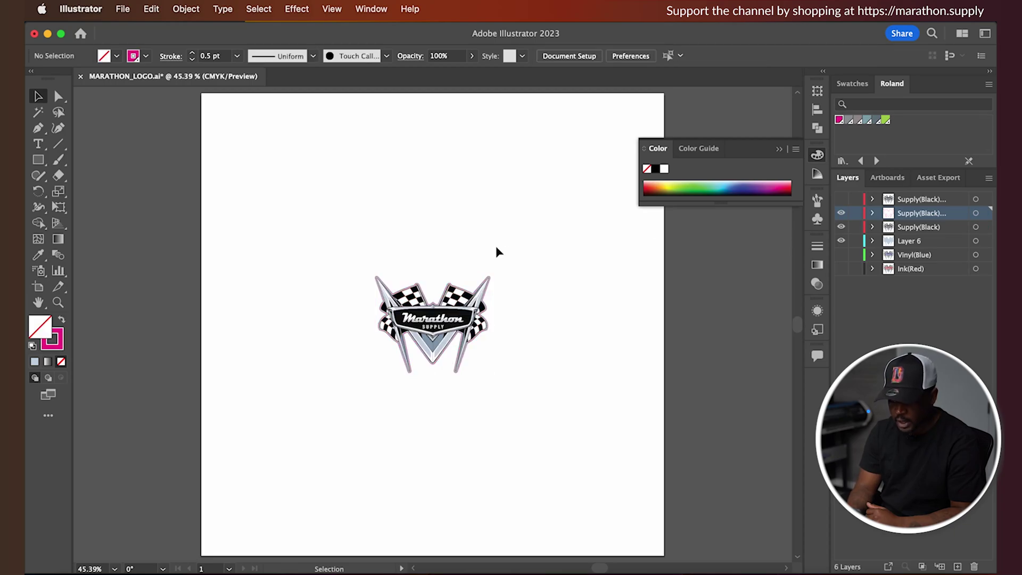
Fit the artboard to the resized logo artwork
drag(534, 250, 329, 418)
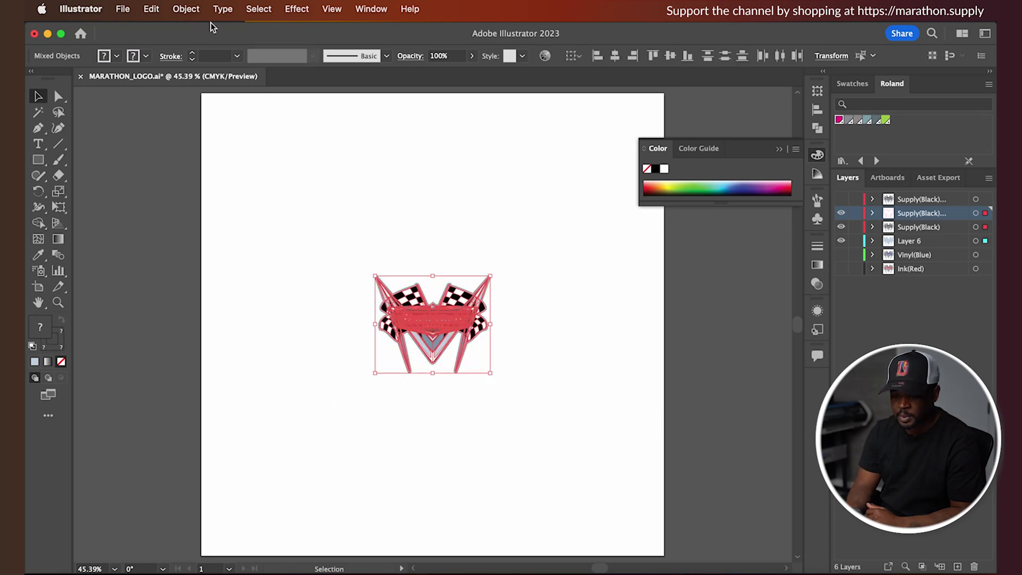
click(185, 9)
scroll(259, 494, down, 2)
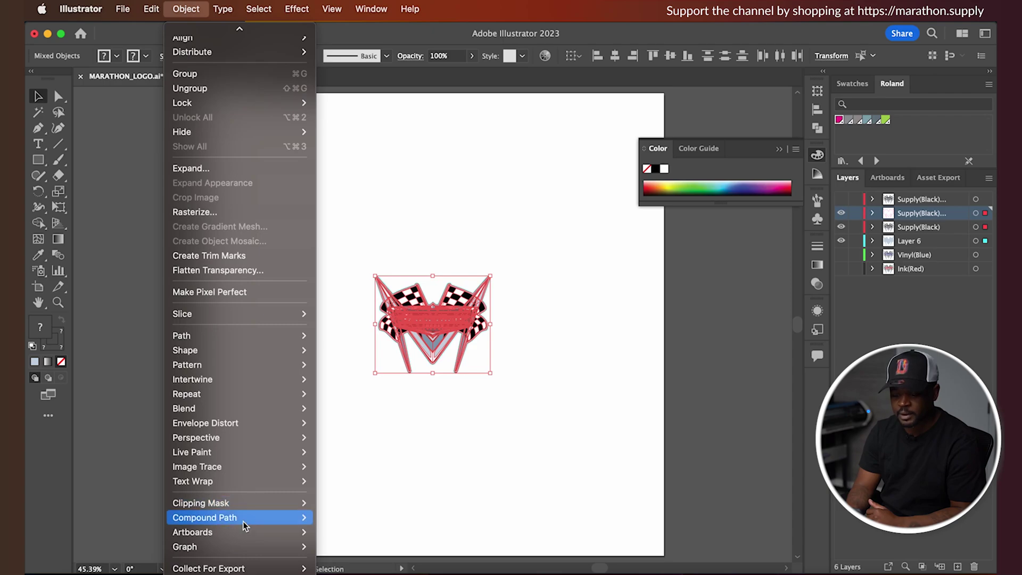
mouse_move(243, 532)
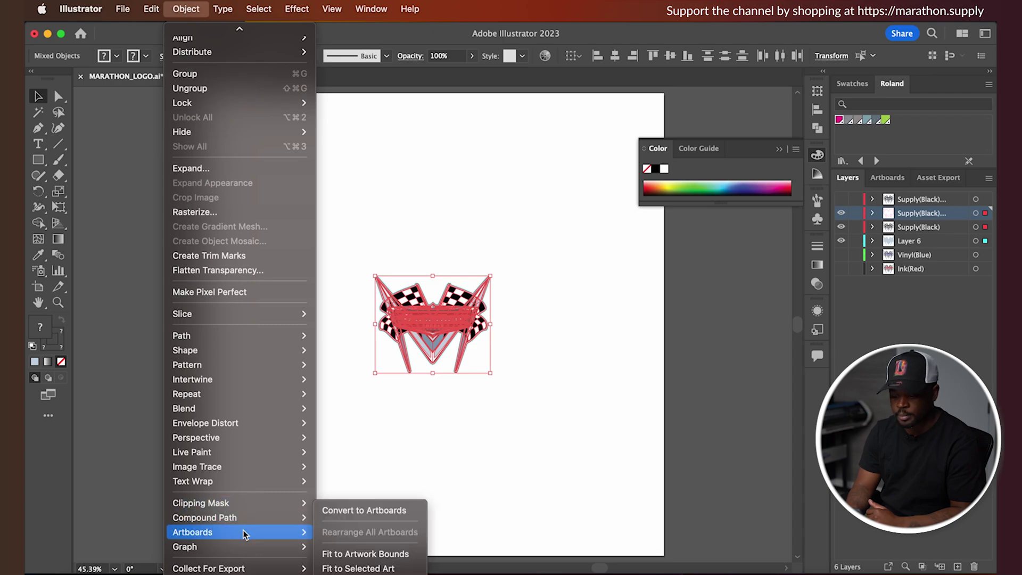
click(352, 569)
click(490, 378)
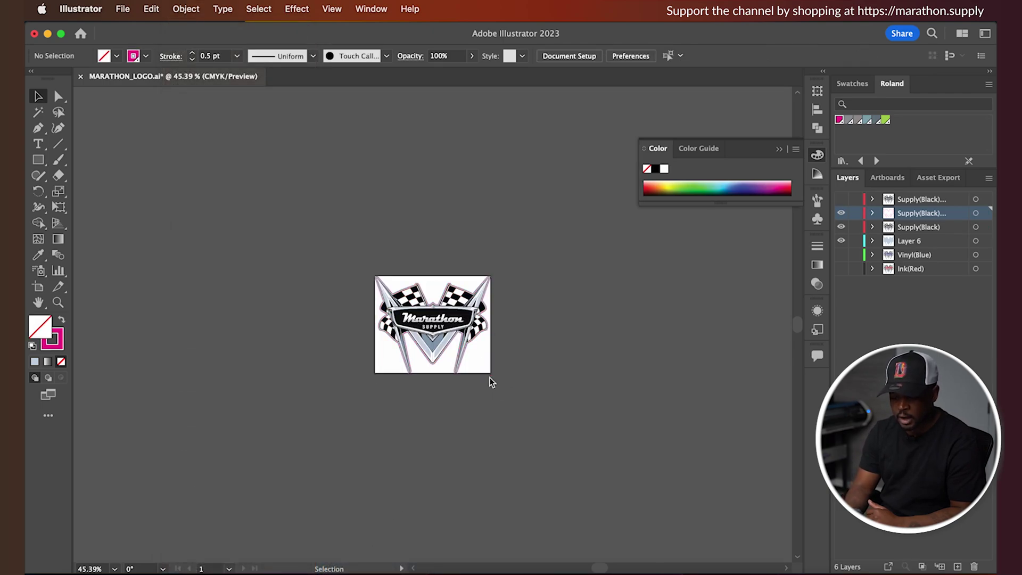
key(super+equal)
key(super+equal)
key(super+equal)
key(super+equal)
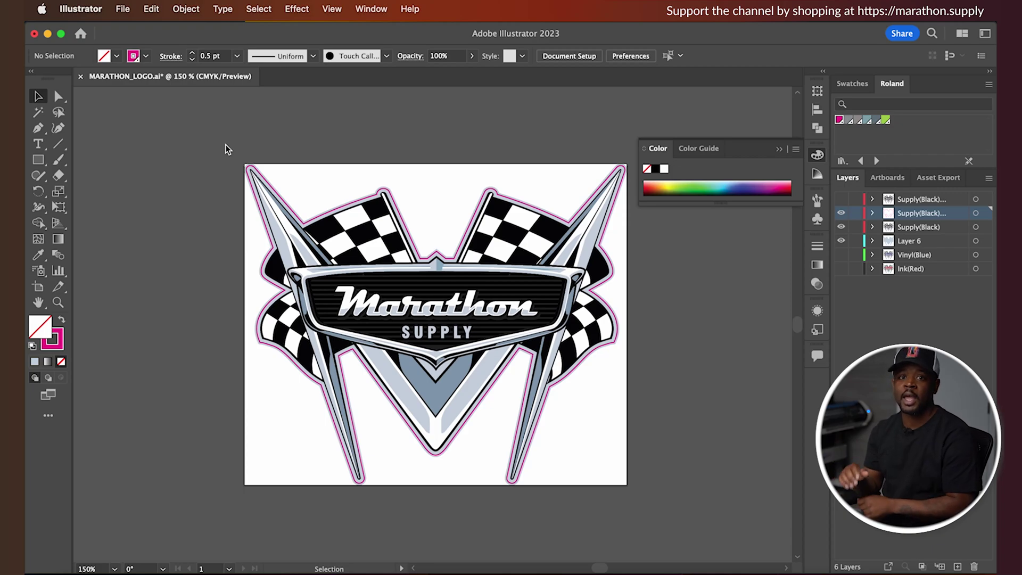
Save the document as an Adobe PDF named TestMARATHON_LOGO in the _Stickers folder of 1_Clients, using the Illustrator Default preset
click(120, 8)
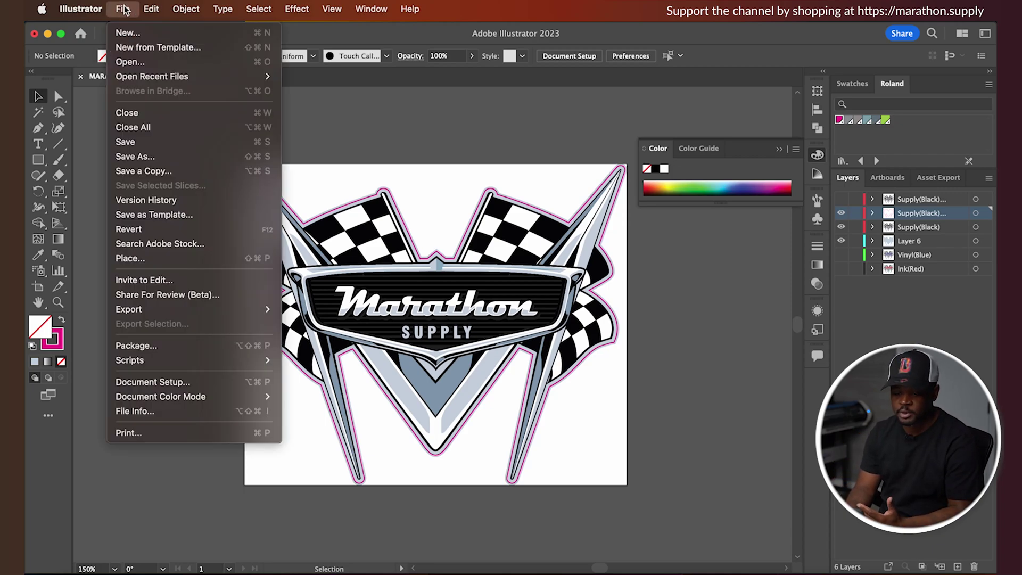
click(148, 157)
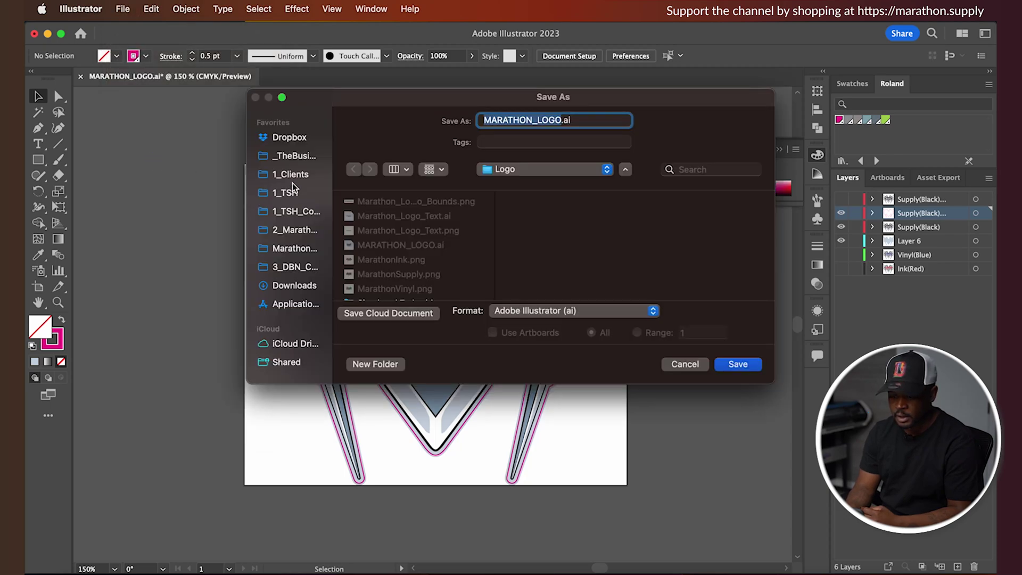
click(288, 175)
click(392, 216)
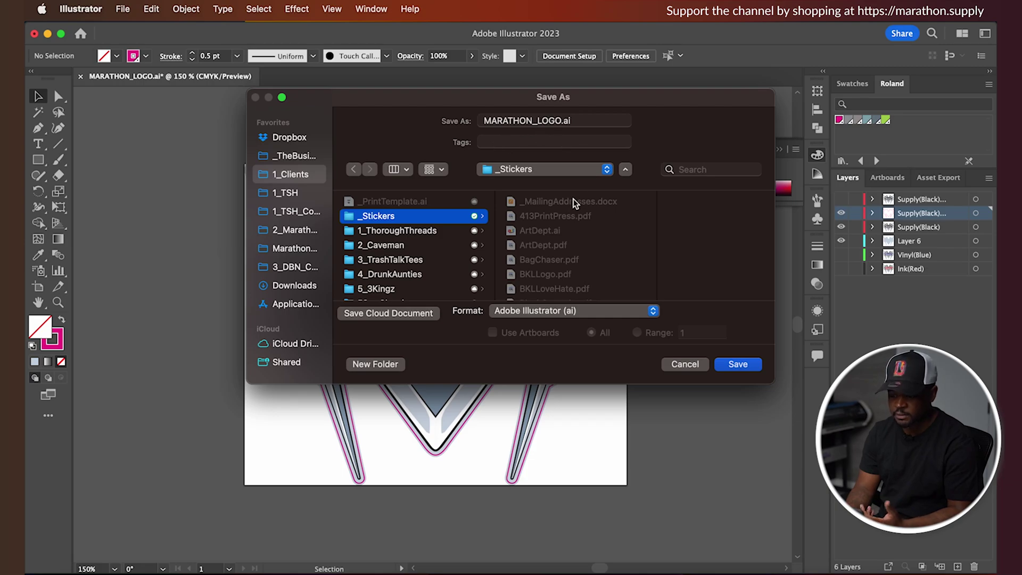
click(602, 313)
click(584, 353)
click(486, 121)
text(Test)
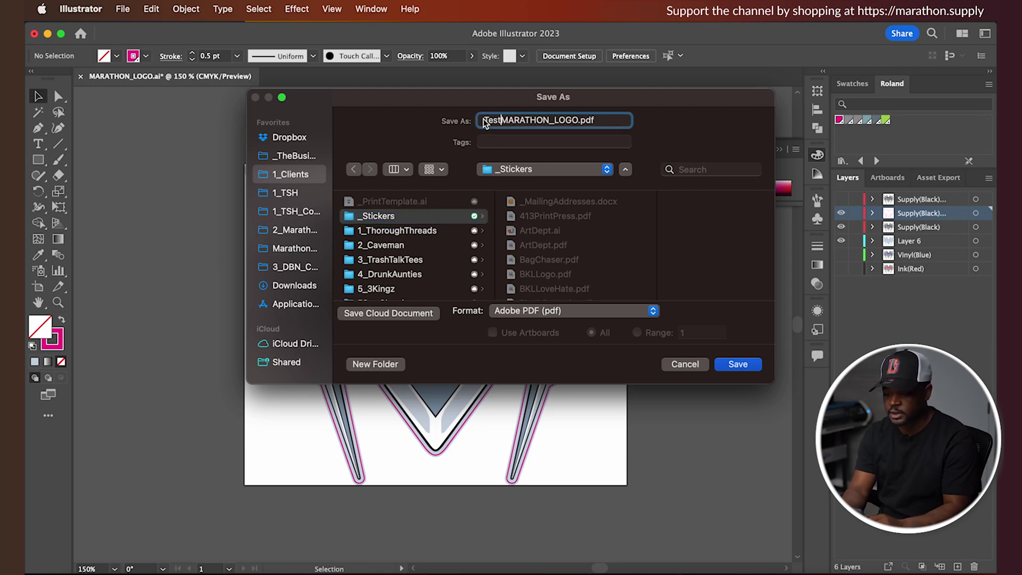
key(Return)
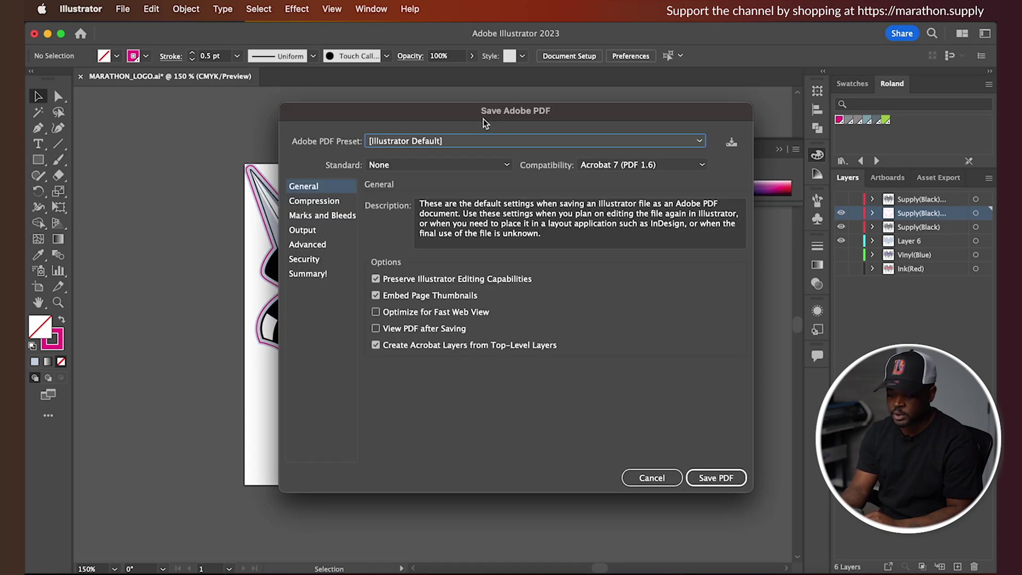
click(704, 484)
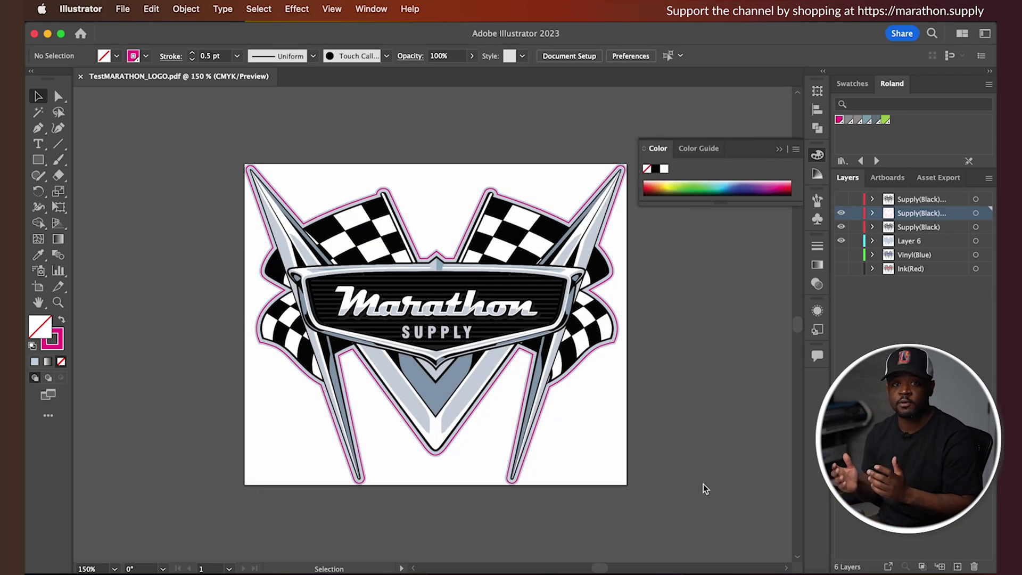
Open the bear image Brand logo(1)-01.png from the BuildABrand folder
click(328, 146)
key(x)
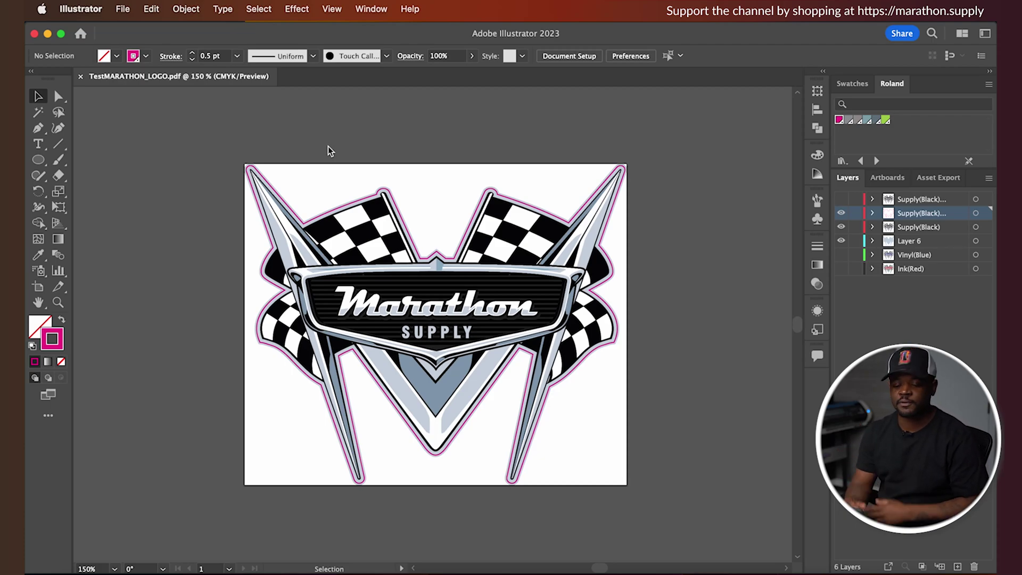
click(122, 8)
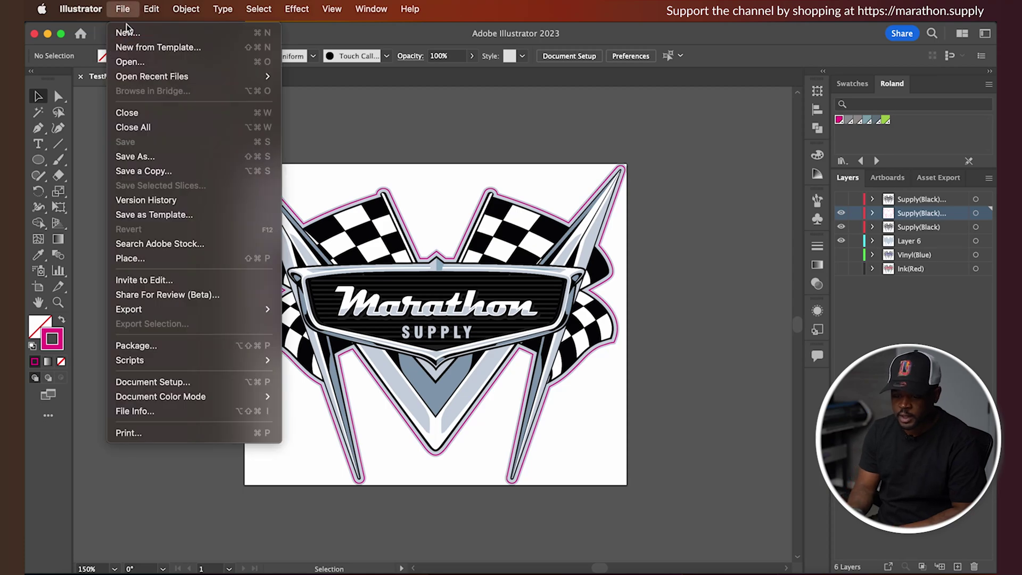
click(158, 68)
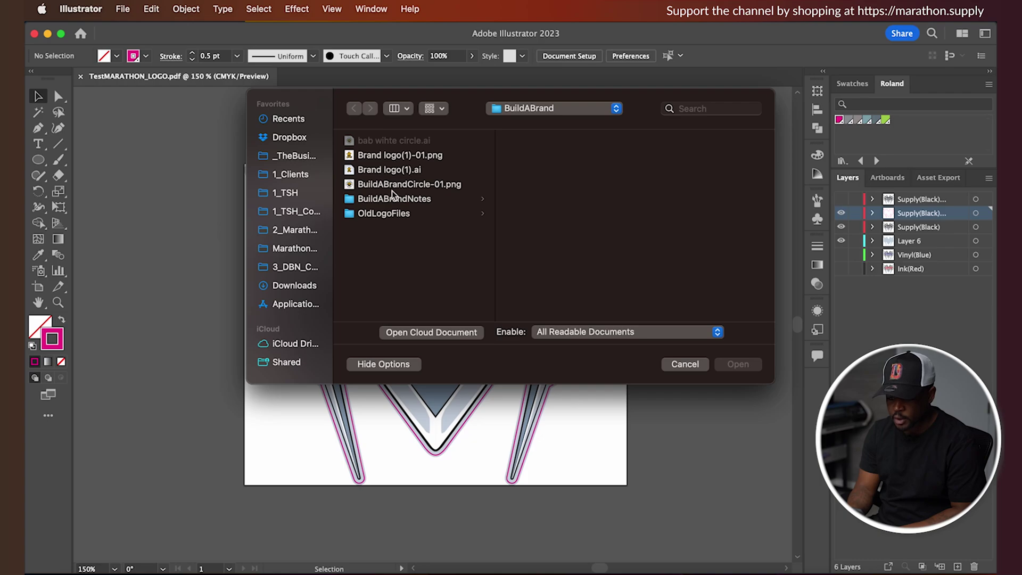
click(396, 156)
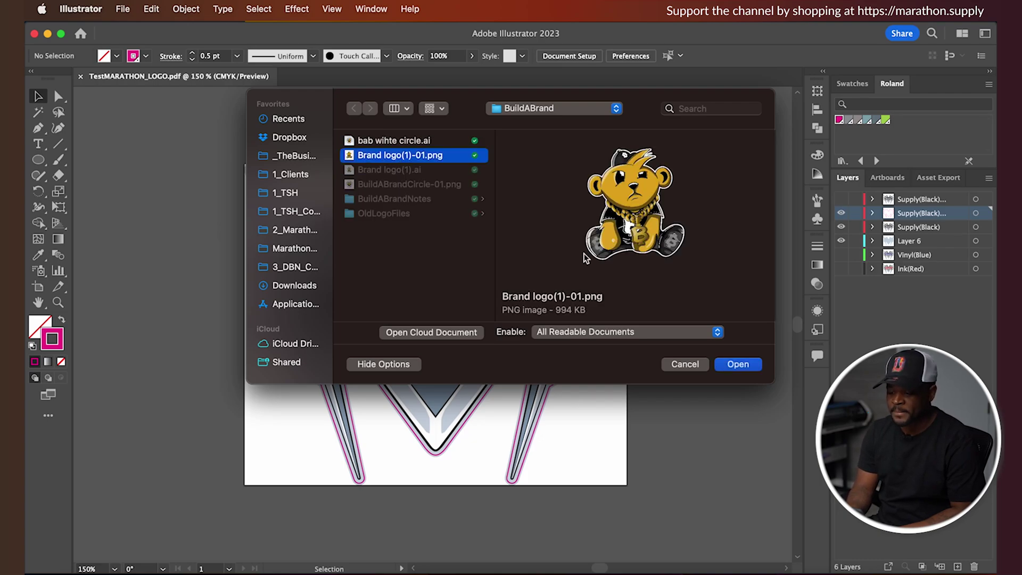
click(738, 364)
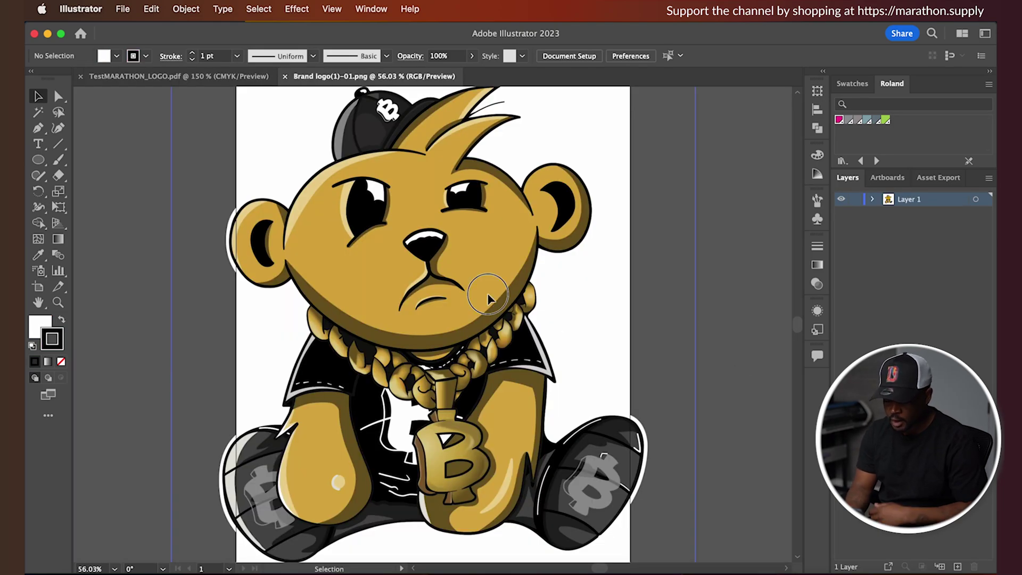
Shrink the bear image proportionally about its center to about 698 by 789 pt and duplicate its layer
click(489, 298)
key(super+minus)
key(super+minus)
drag(589, 148, 570, 170)
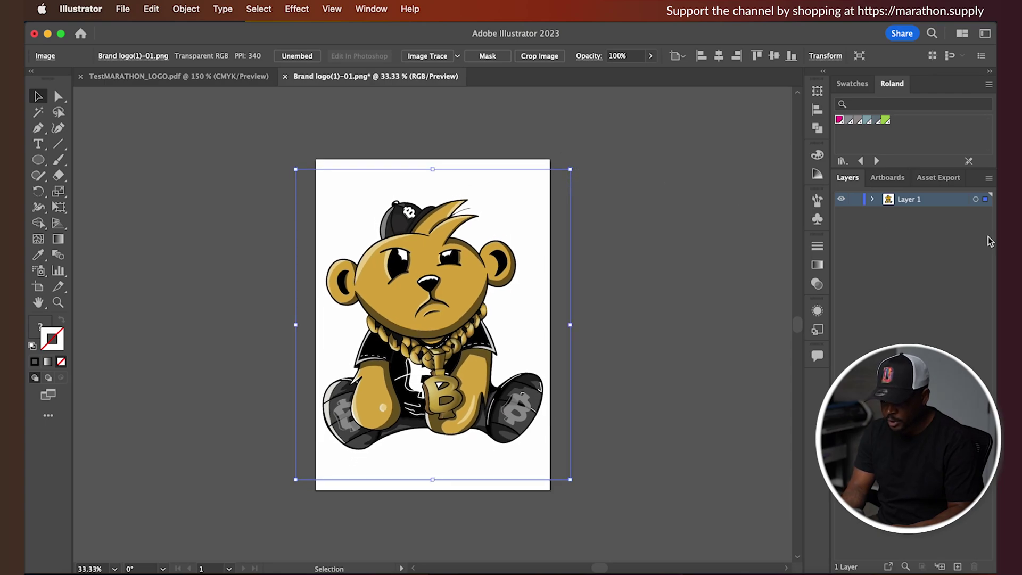
drag(932, 211, 959, 569)
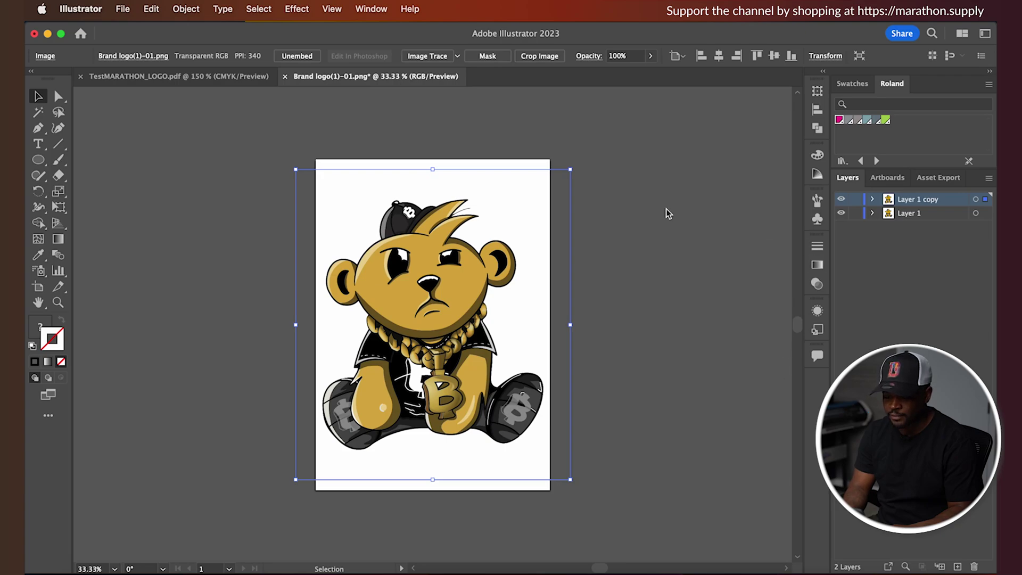
Try tracing the bear image on the duplicated layer with the default Image Trace preset
click(427, 56)
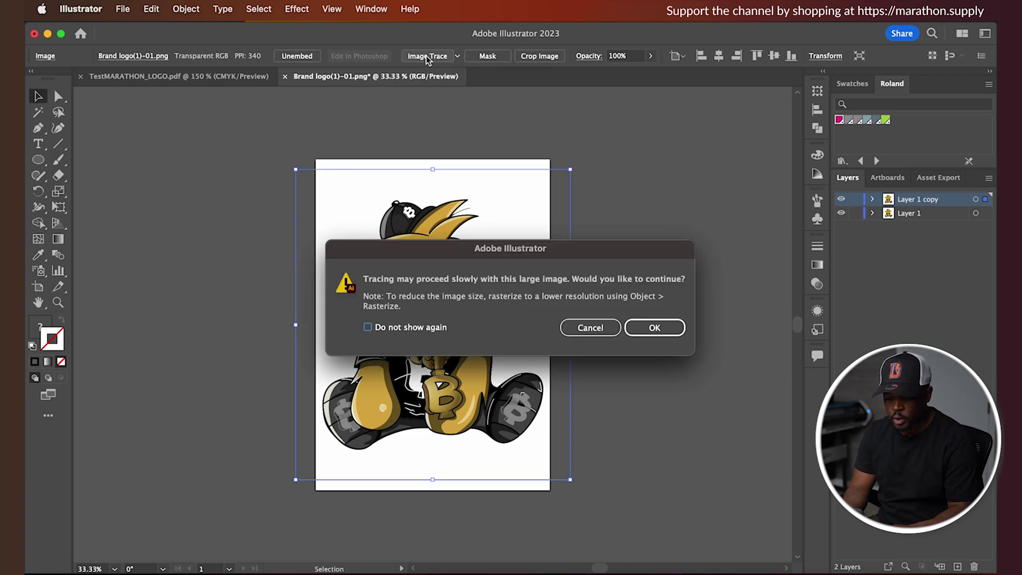
click(674, 331)
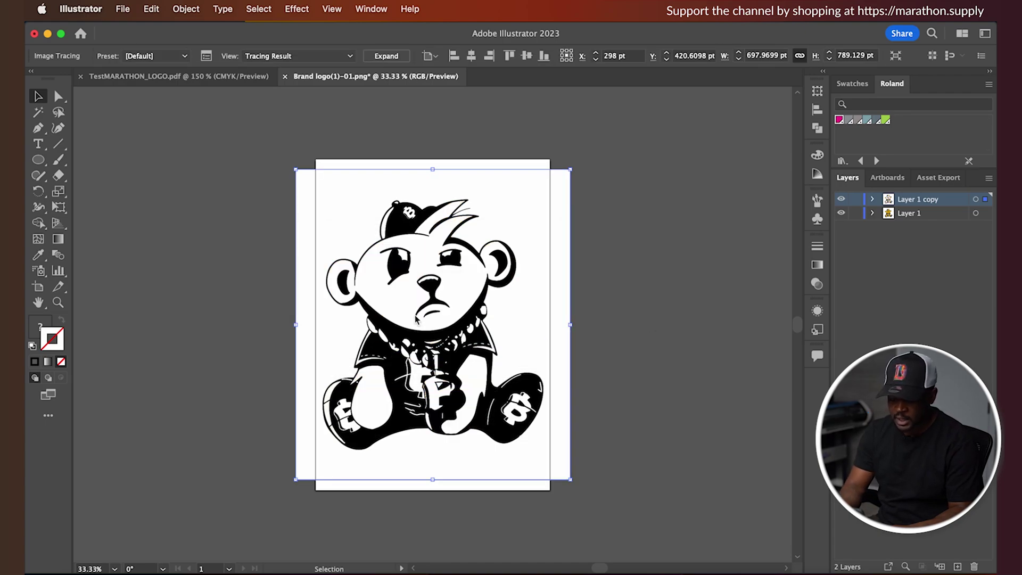
key(super+equal)
key(super+equal)
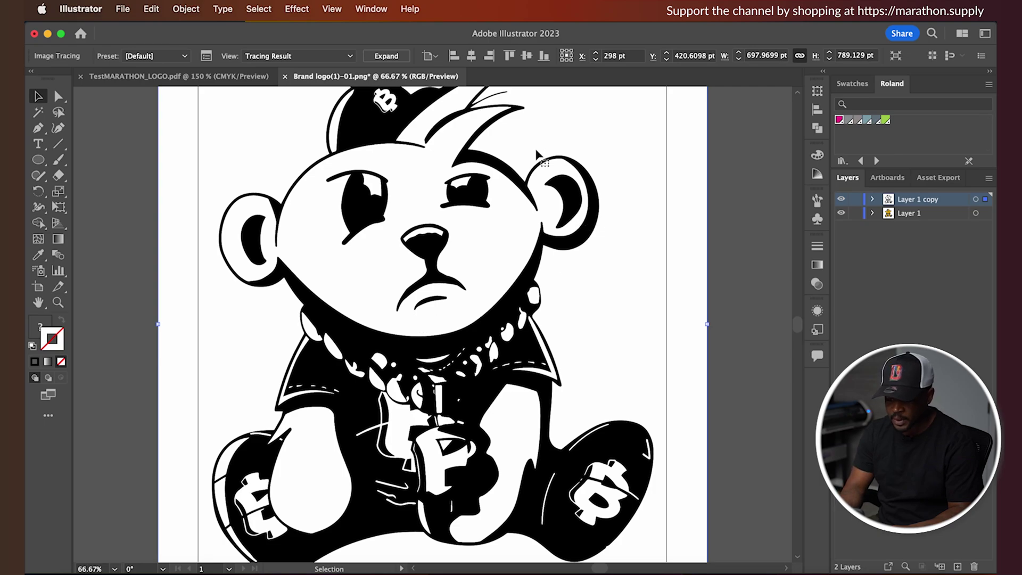
scroll(450, 116, up, 2)
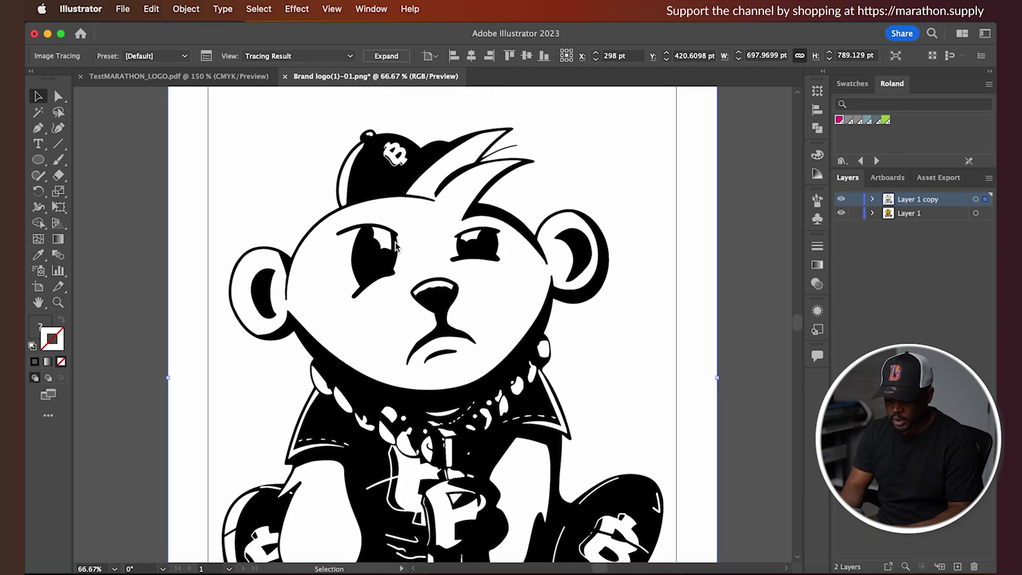
key(super+minus)
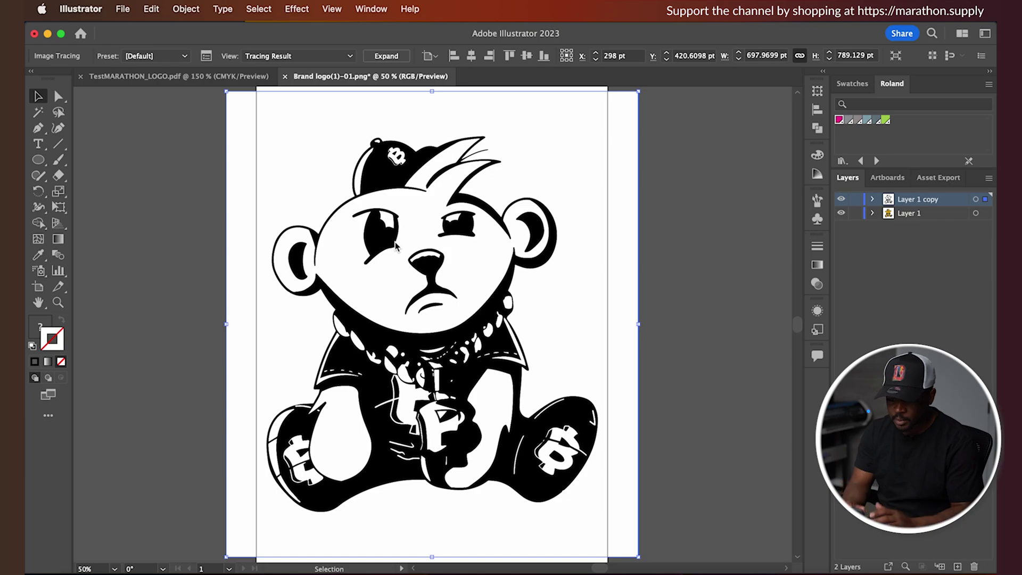
key(super+z)
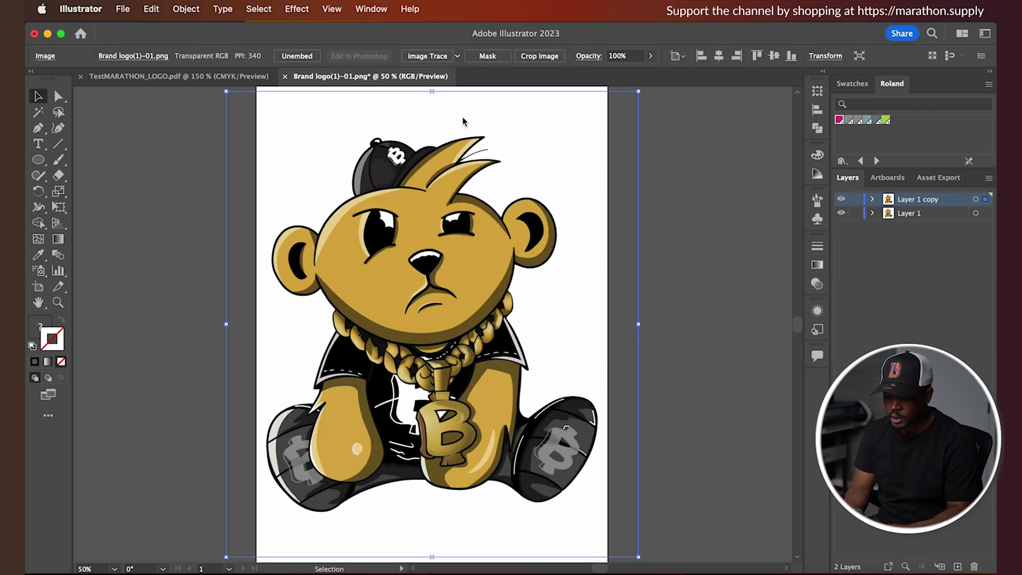
Trace the bear image on the duplicated layer with the 6 Colors preset and expand the tracing into paths
click(457, 56)
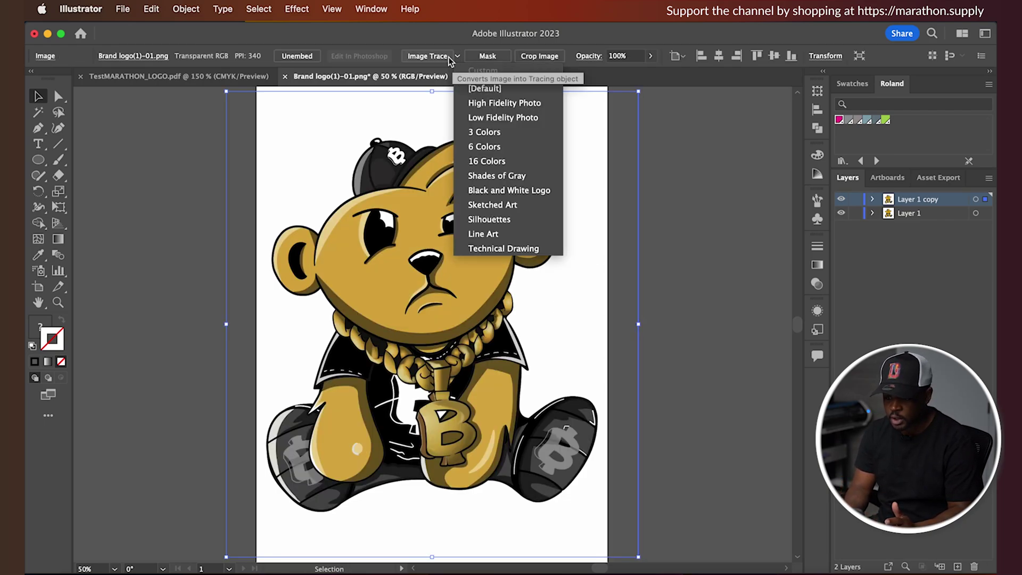
click(495, 147)
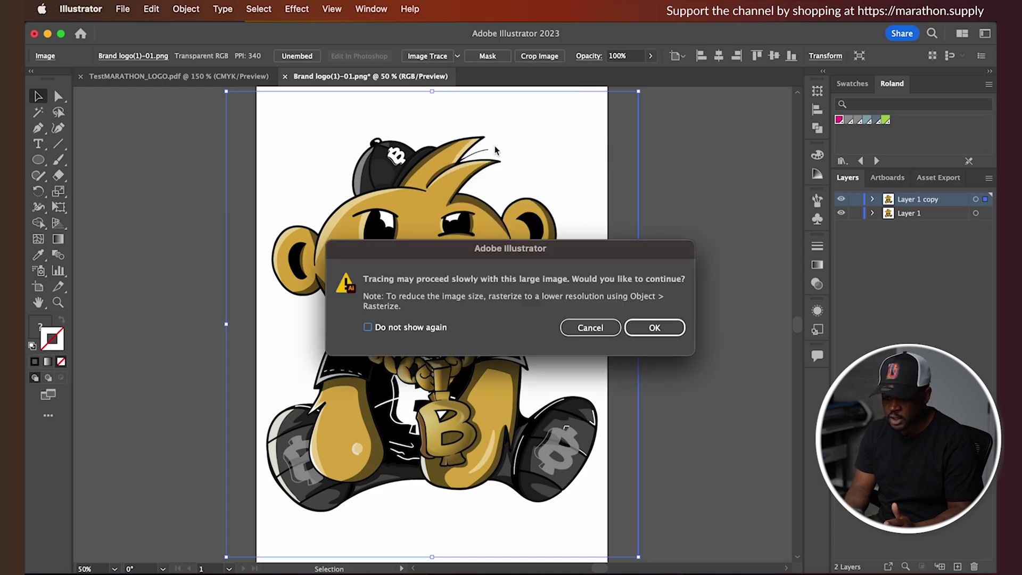
click(674, 330)
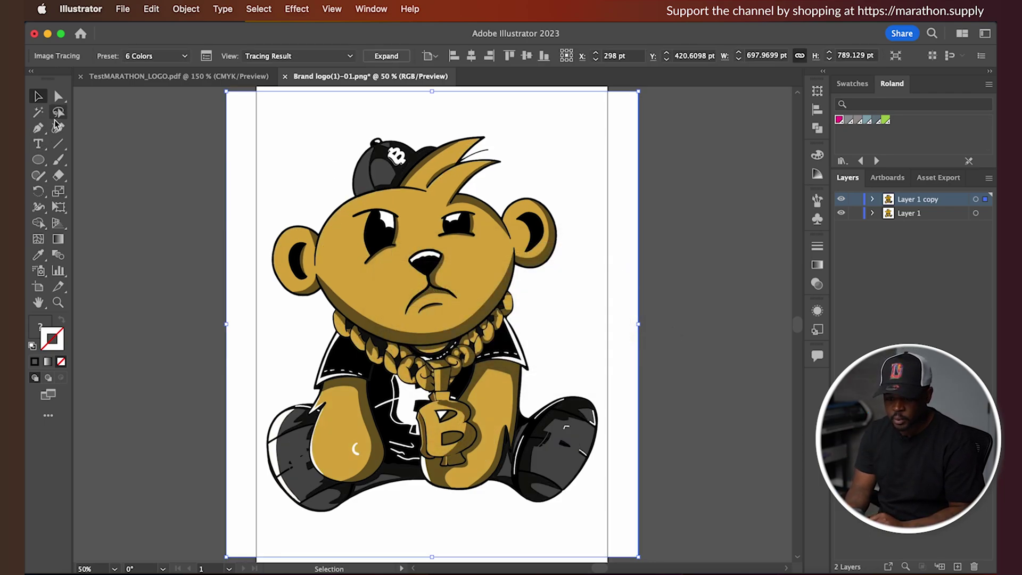
click(386, 56)
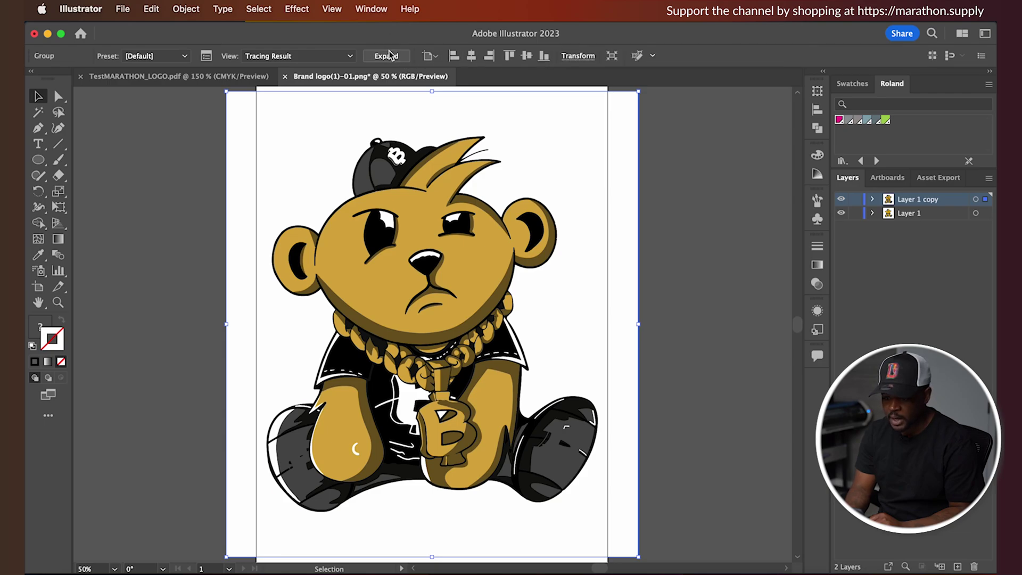
click(180, 130)
Ungroup the expanded tracing and delete the white background shape around the bear
click(273, 128)
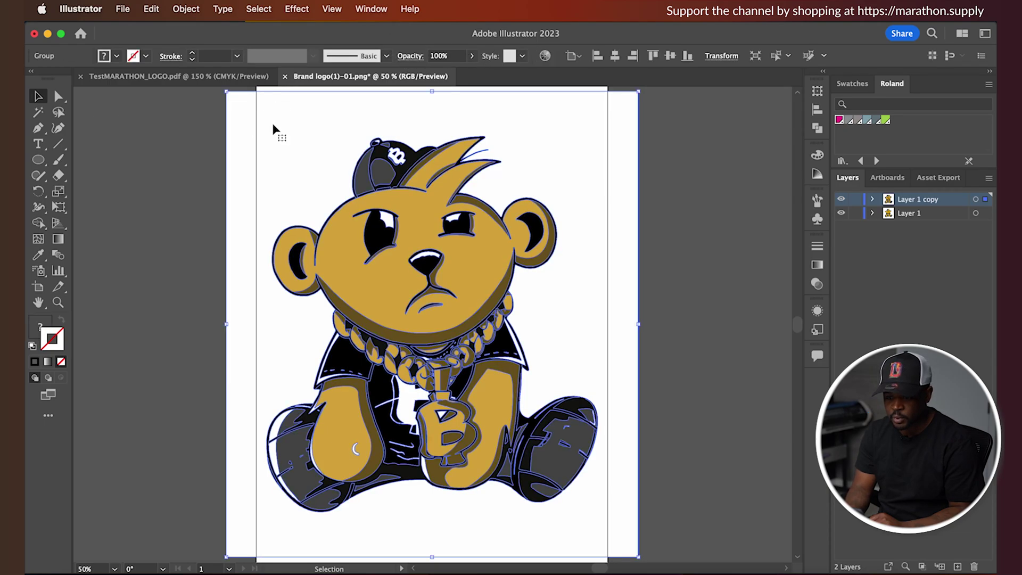
right_click(273, 128)
click(295, 312)
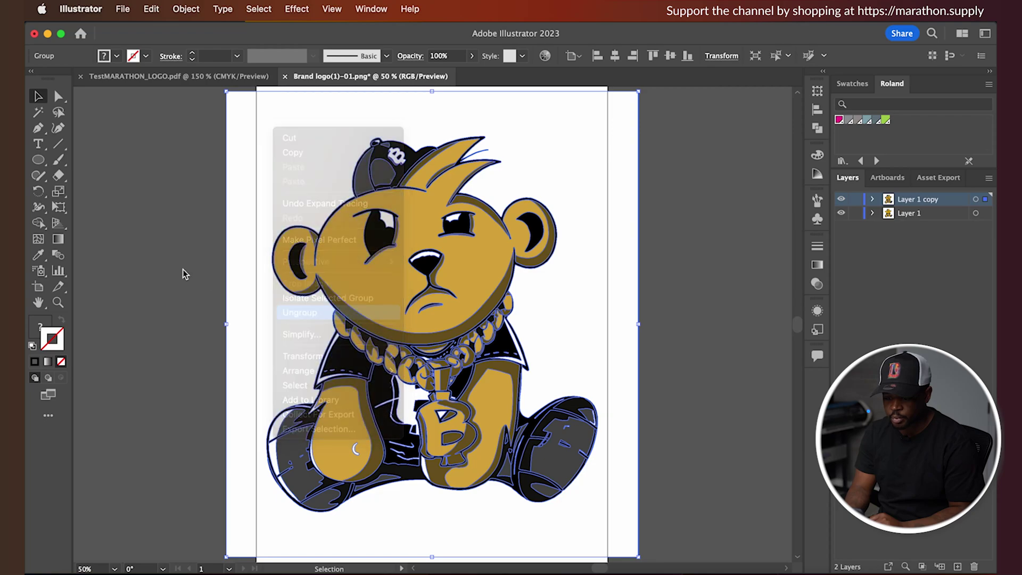
click(223, 151)
click(251, 130)
key(Delete)
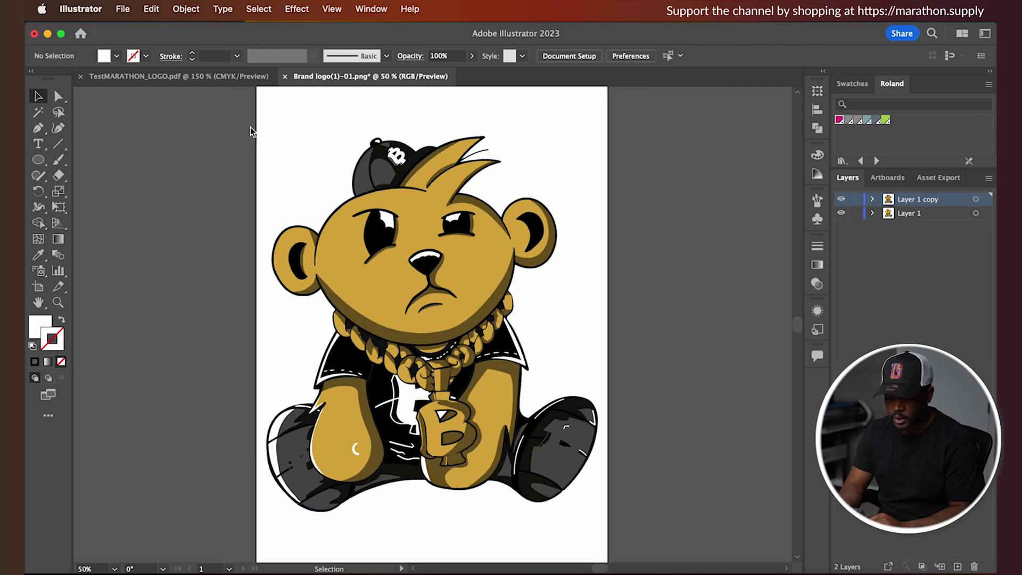
Undo the accidental move of the original bear image and lock Layer 1
drag(250, 131, 598, 495)
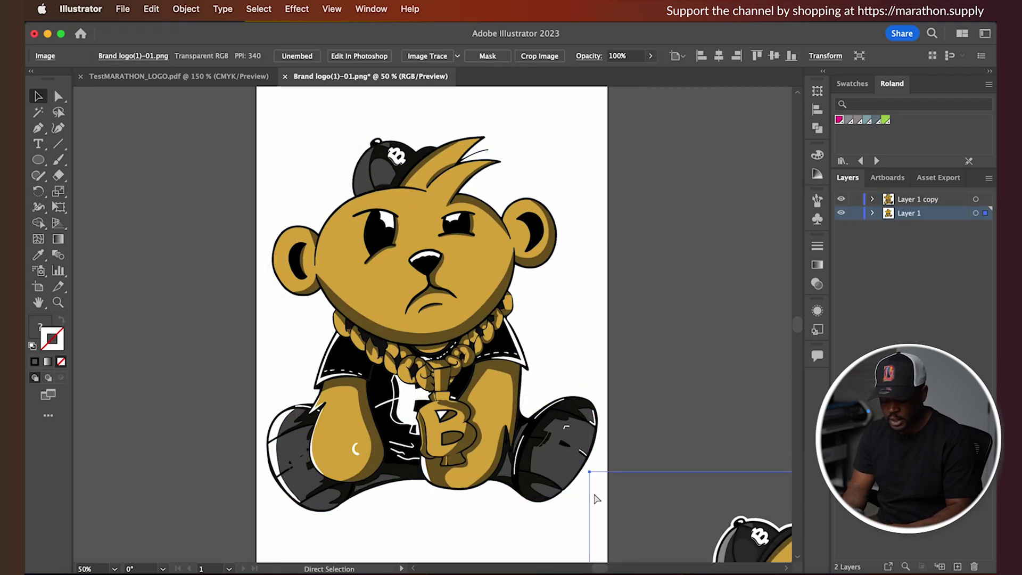
key(super+z)
click(855, 213)
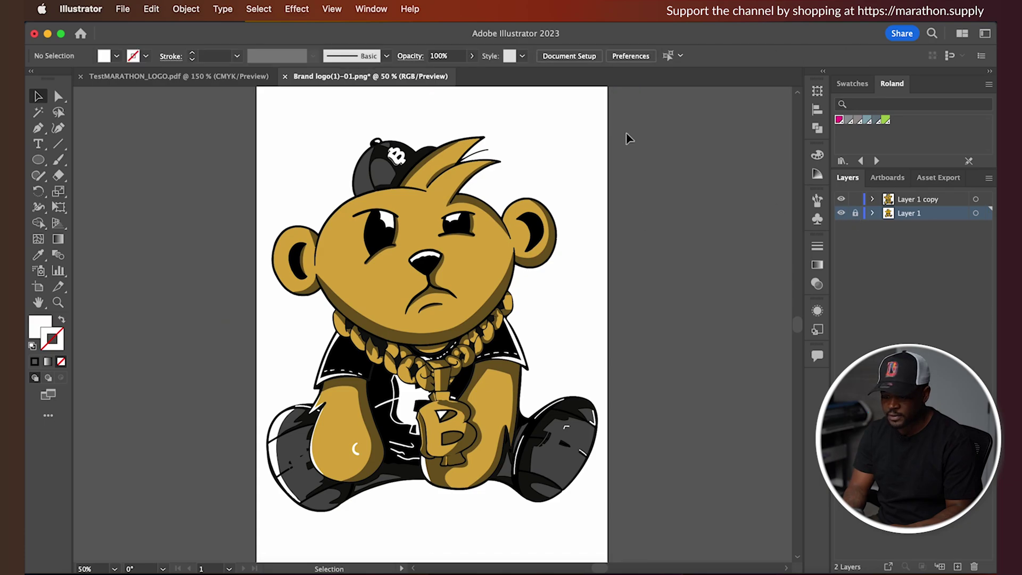
Unite all the traced bear shapes on Layer 1 copy into a single silhouette with Pathfinder
key(super+a)
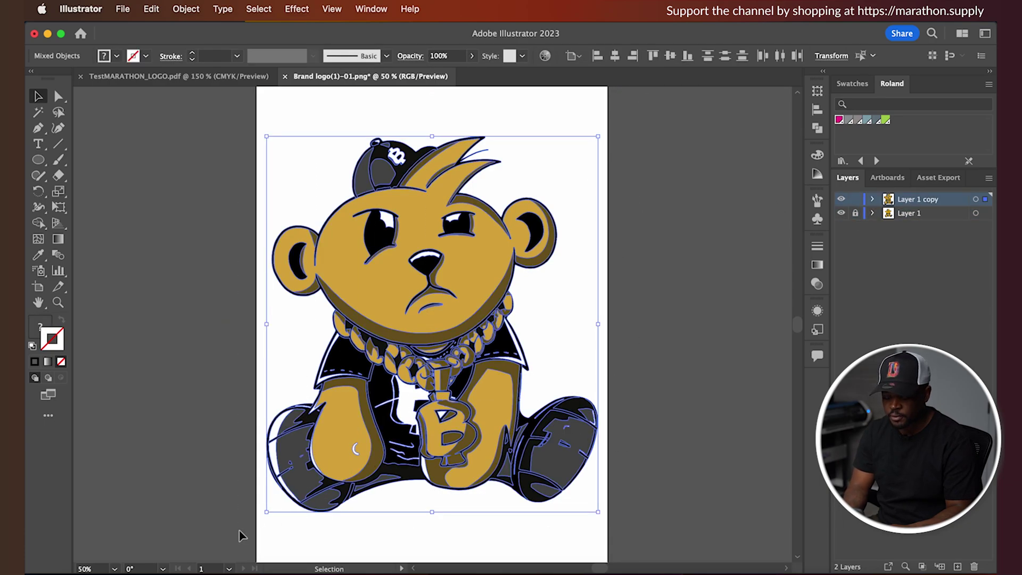
click(817, 127)
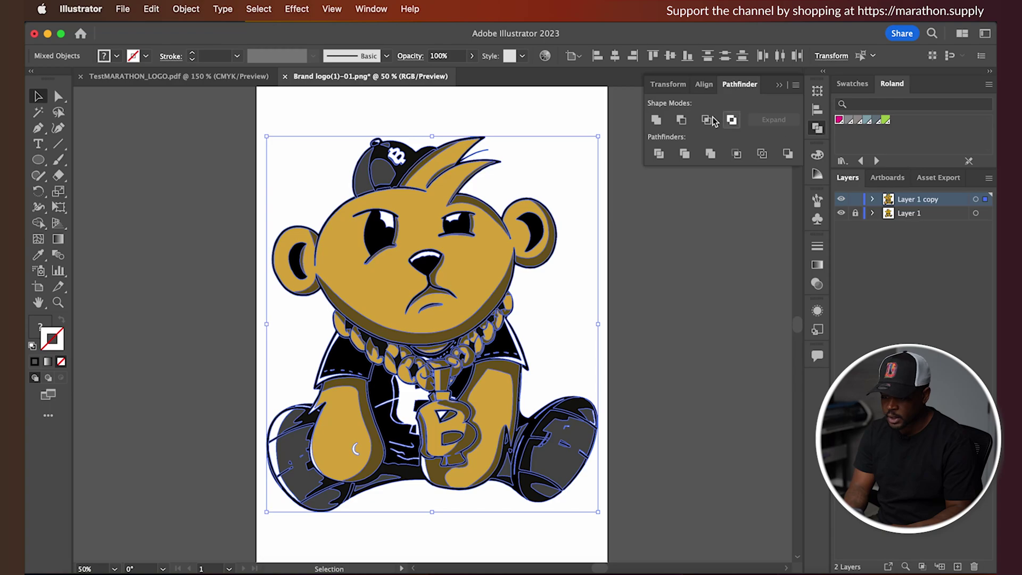
click(658, 121)
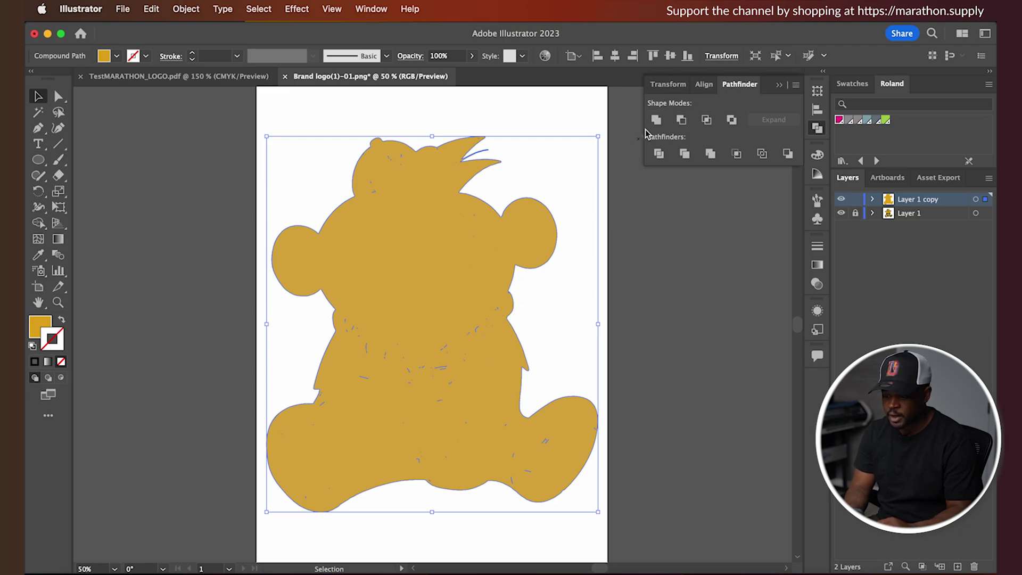
Try releasing the silhouette's compound path and uniting the pieces to clear the small gaps inside it
right_click(420, 278)
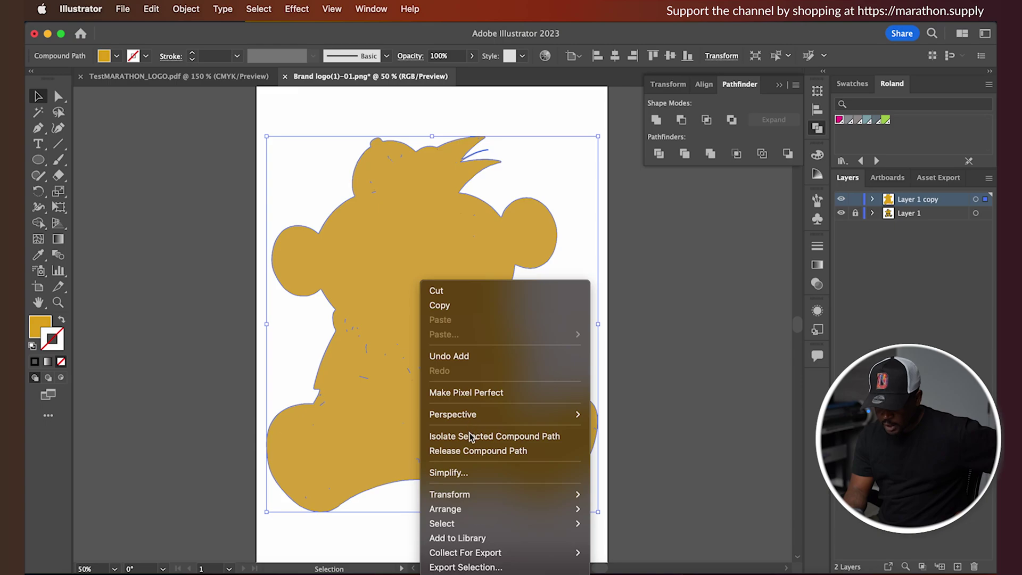
click(476, 451)
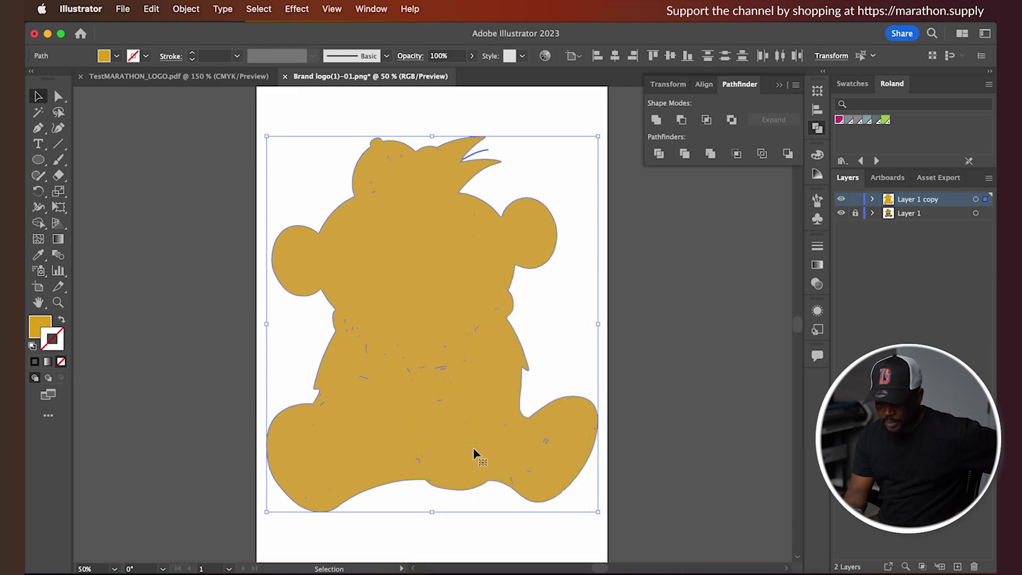
click(657, 120)
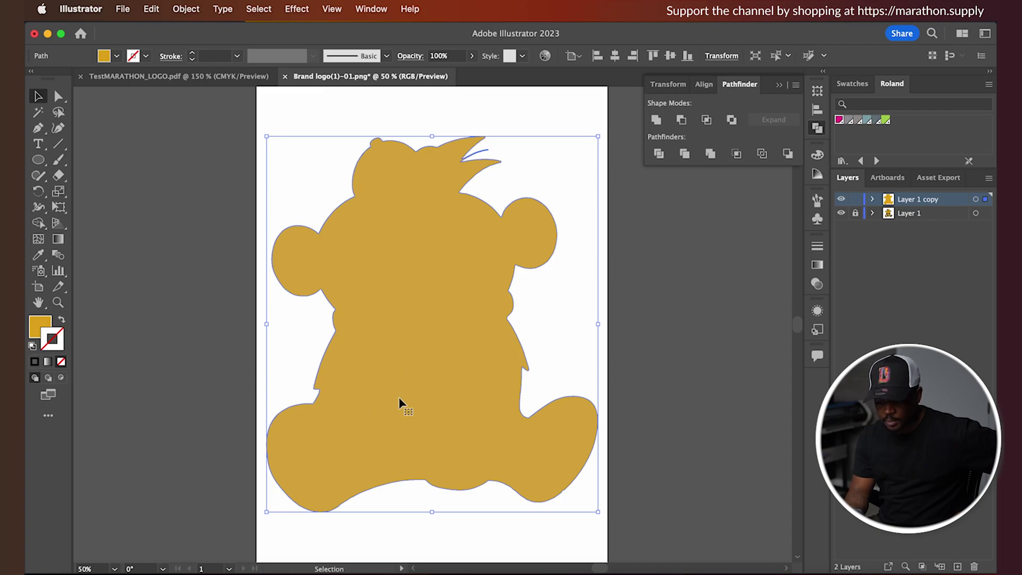
Undo the second unite and the compound path release on the bear silhouette
key(super+z)
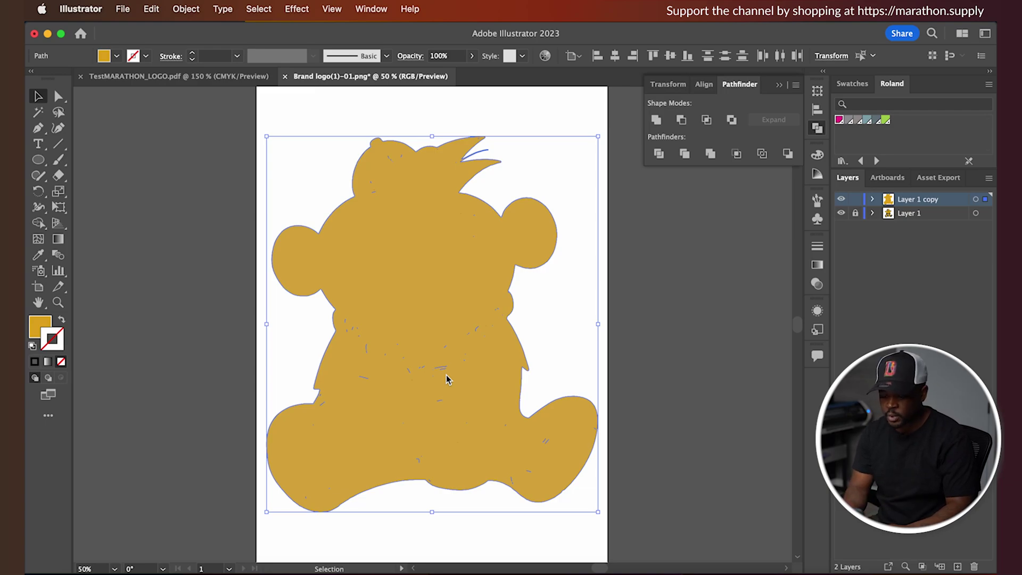
right_click(448, 379)
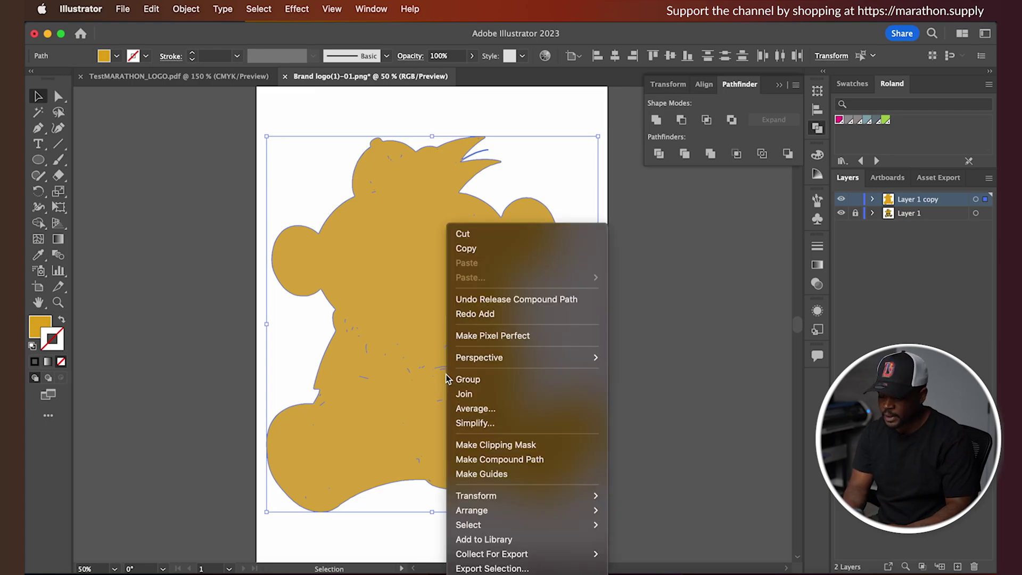
click(502, 459)
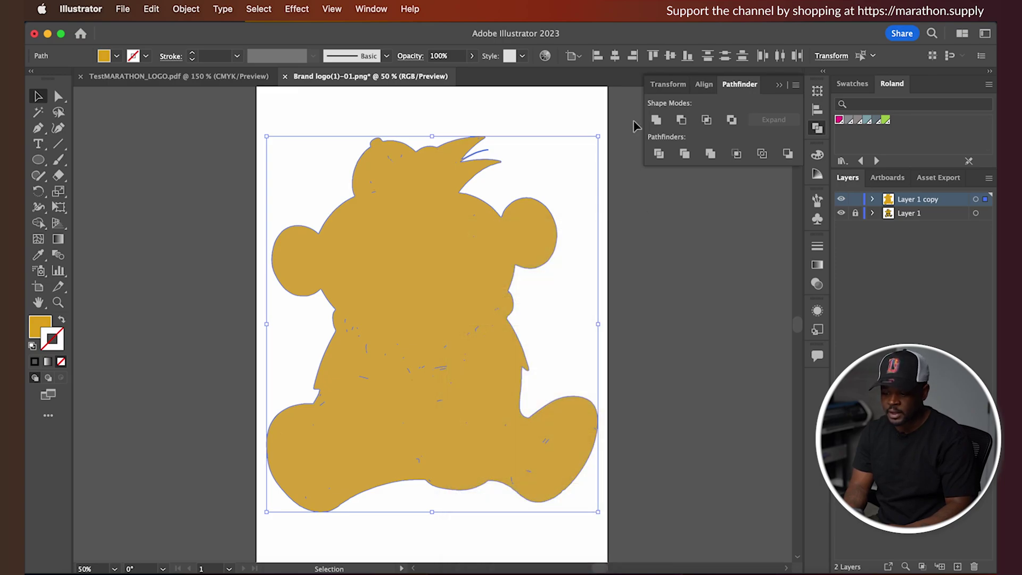
key(a)
key(v)
click(524, 277)
click(477, 283)
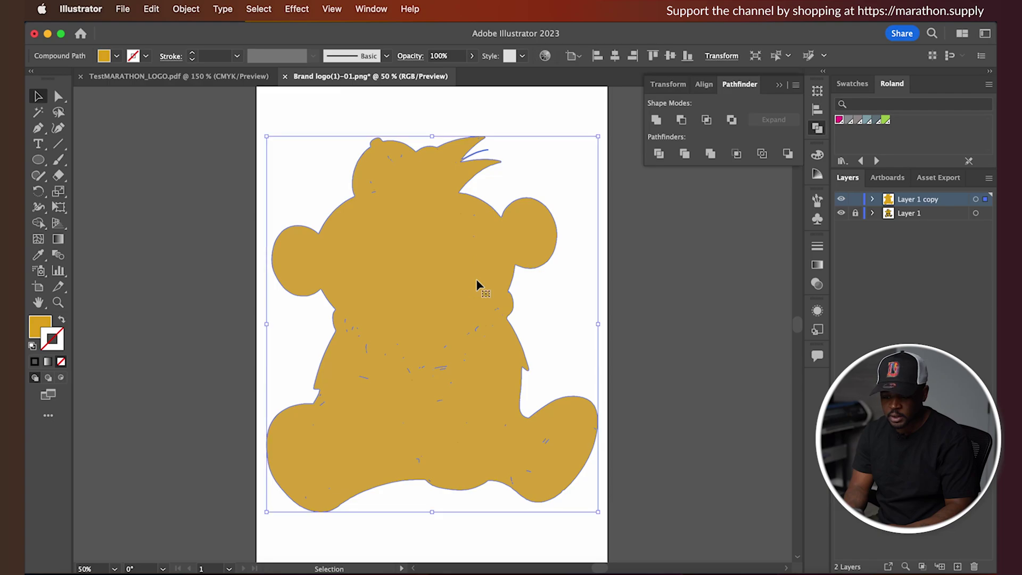
Release the bear silhouette's compound path and unite all the resulting paths into one solid shape
right_click(477, 286)
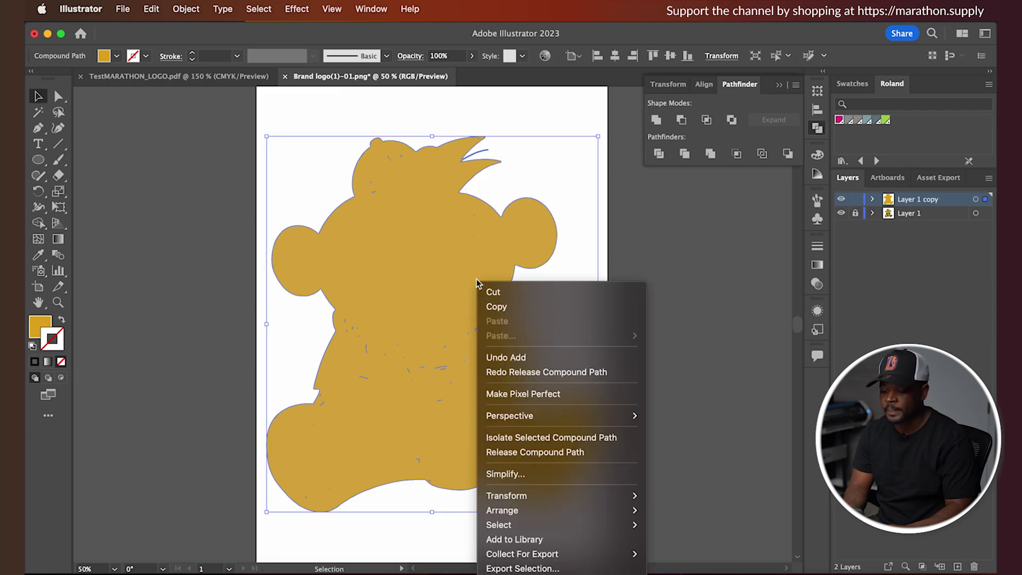
click(533, 452)
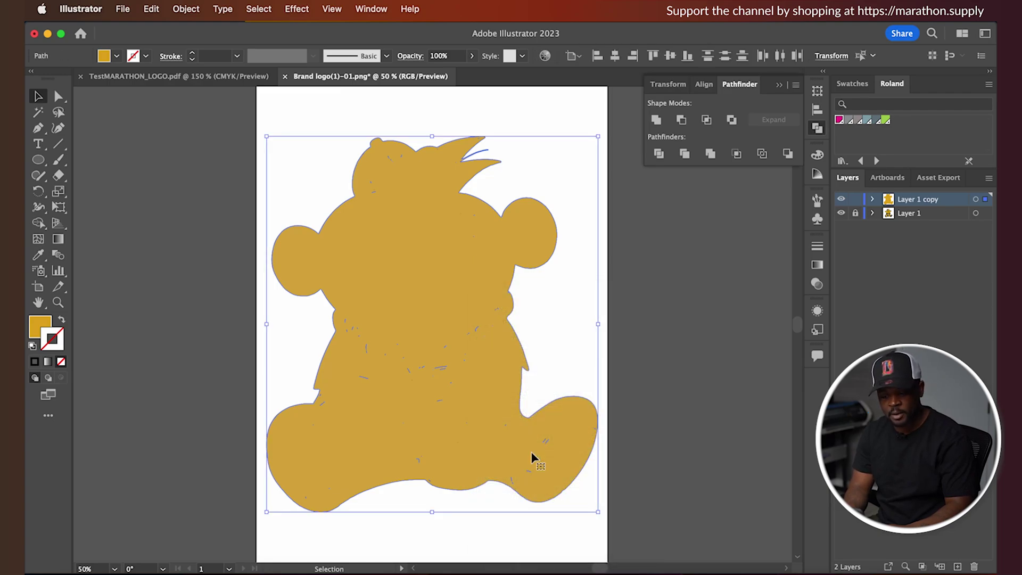
click(657, 120)
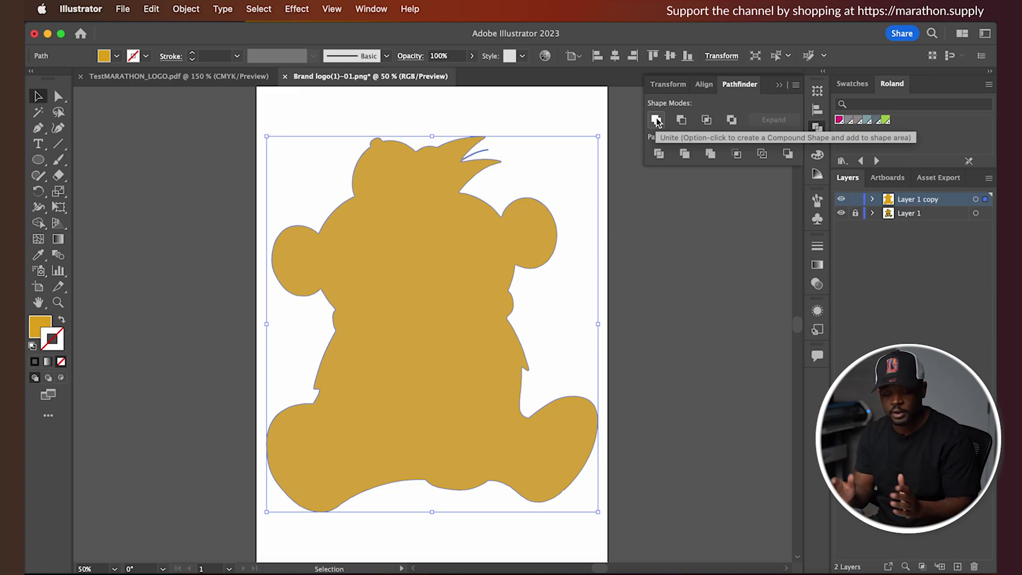
Compare the silhouette with the original image by moving Layer 1 above Layer 1 copy and back below it
click(696, 219)
drag(919, 211, 921, 194)
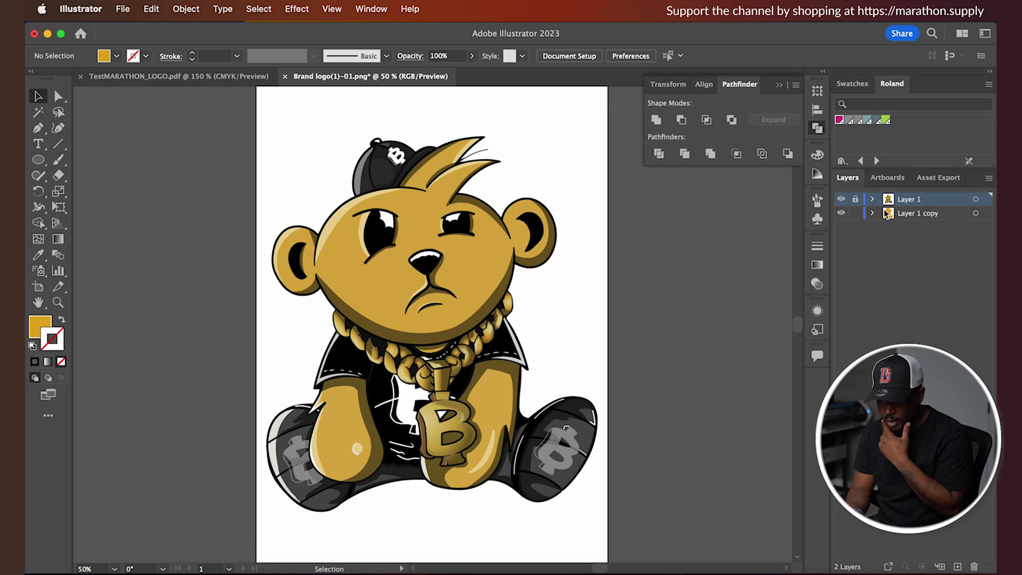
click(842, 213)
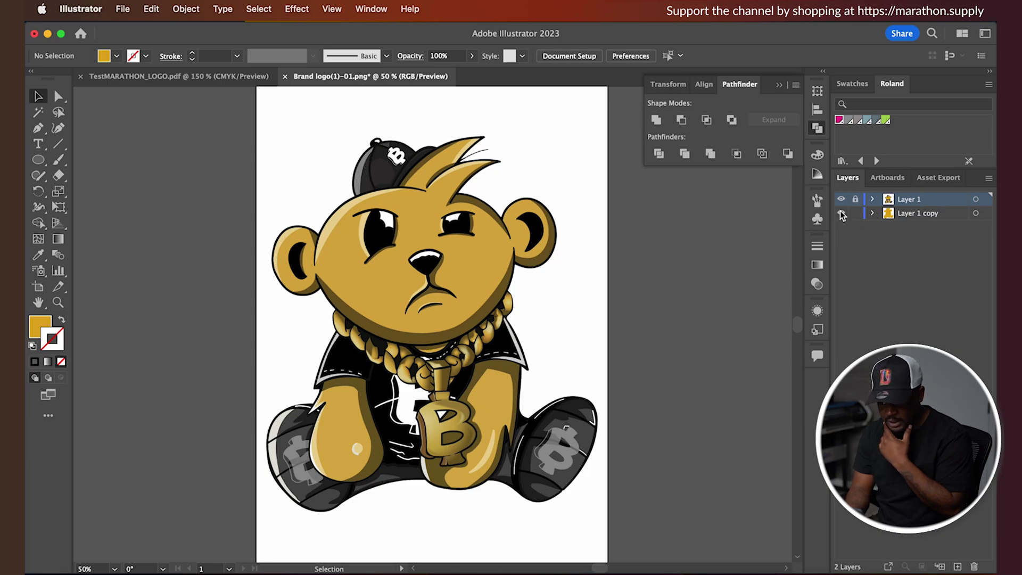
drag(908, 201, 914, 222)
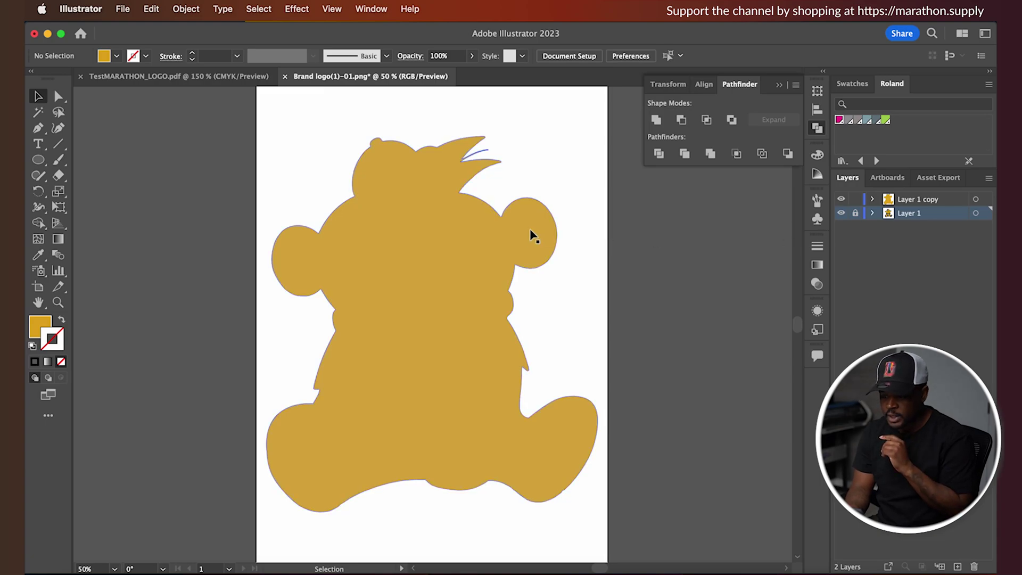
Select the solid bear silhouette and move Layer 1 copy below Layer 1
click(482, 273)
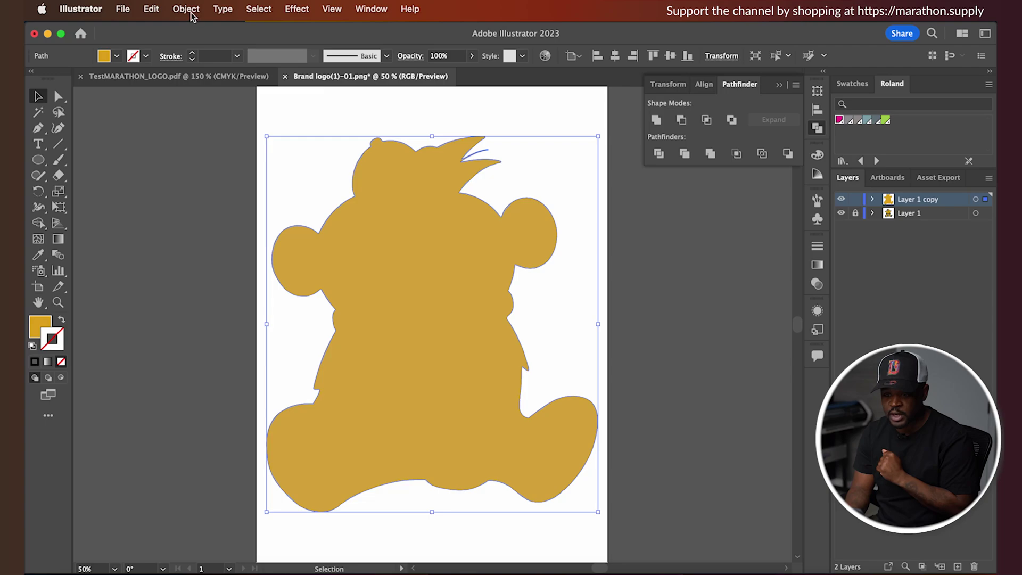
drag(916, 215, 918, 196)
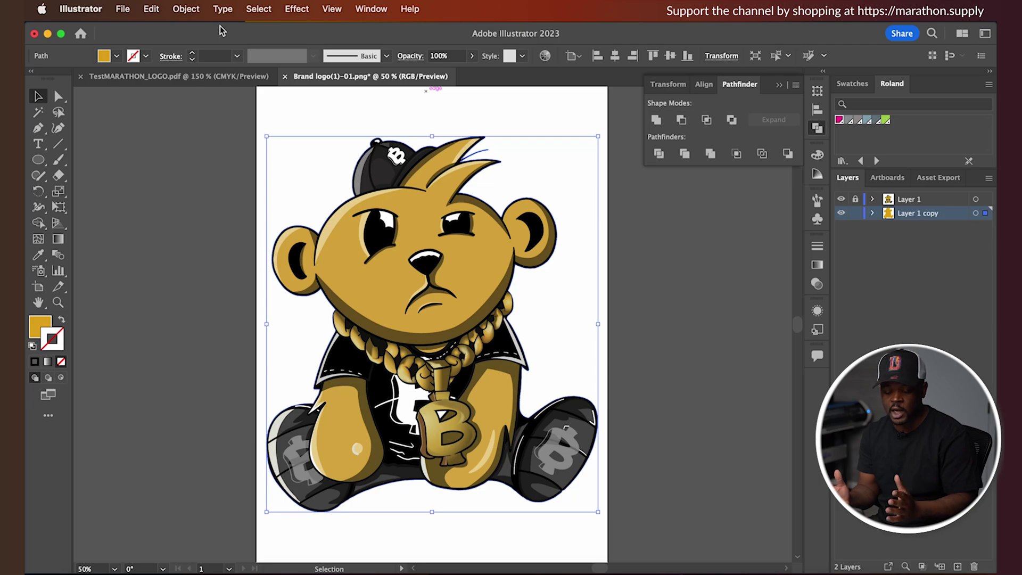
click(185, 15)
click(93, 220)
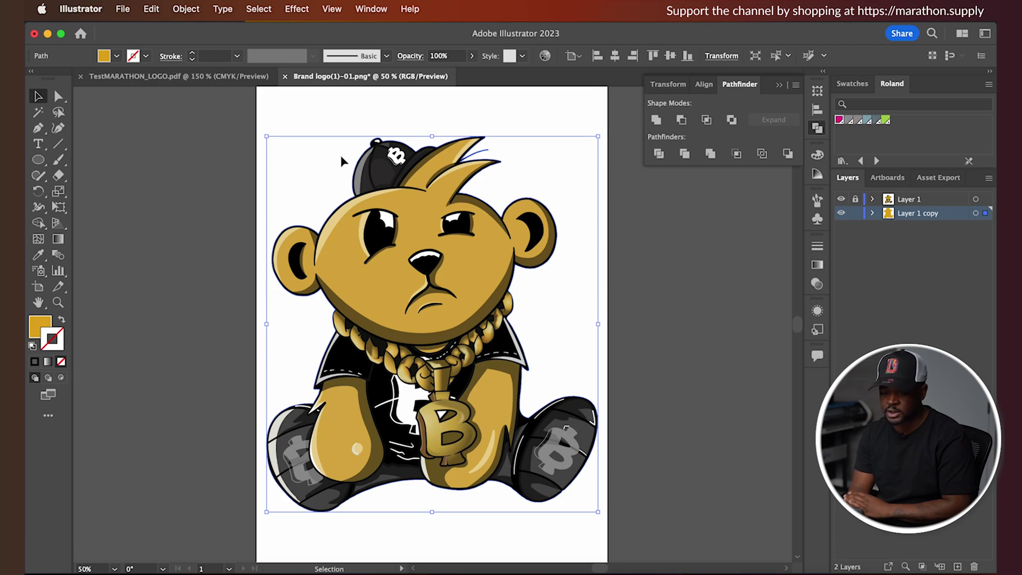
Give the bear silhouette a 20 pt black stroke with round corners, aligned to the outside
click(192, 56)
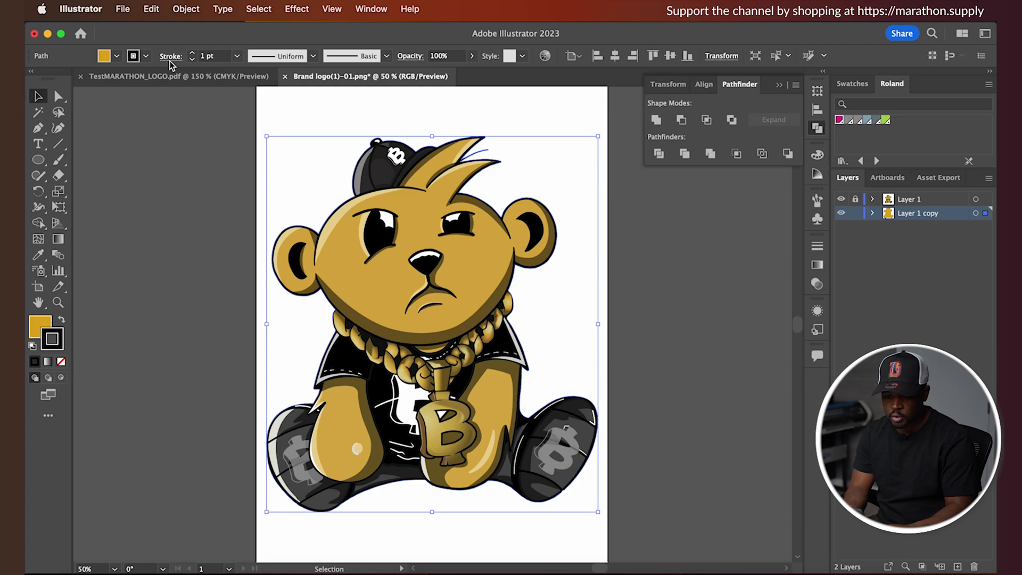
click(170, 56)
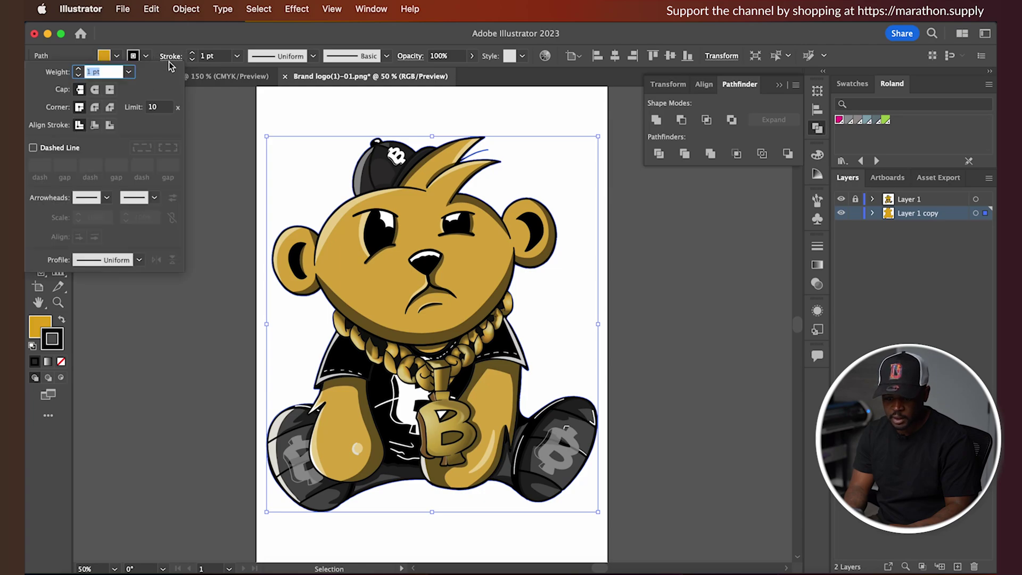
click(95, 109)
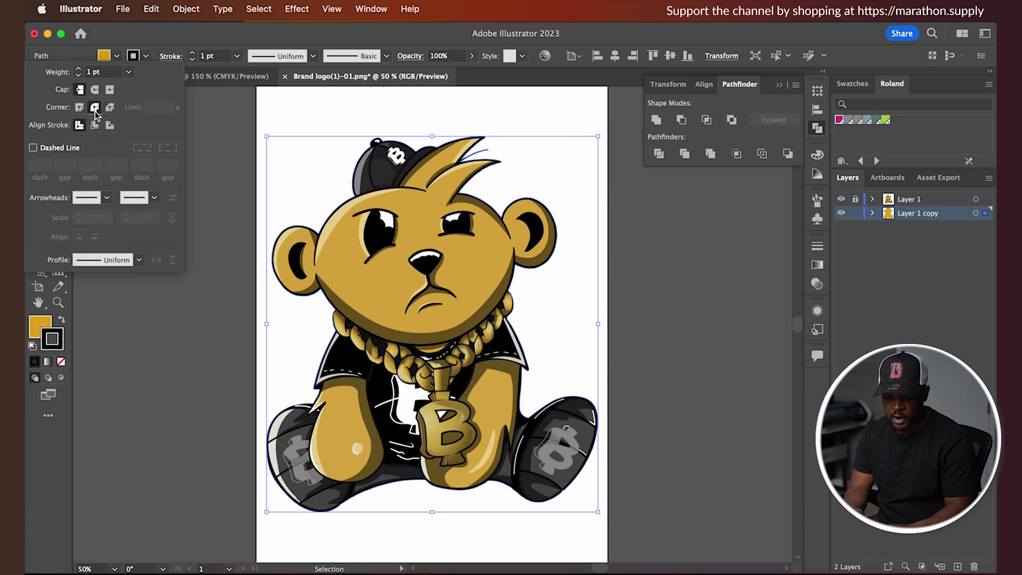
click(110, 128)
click(192, 54)
click(192, 54)
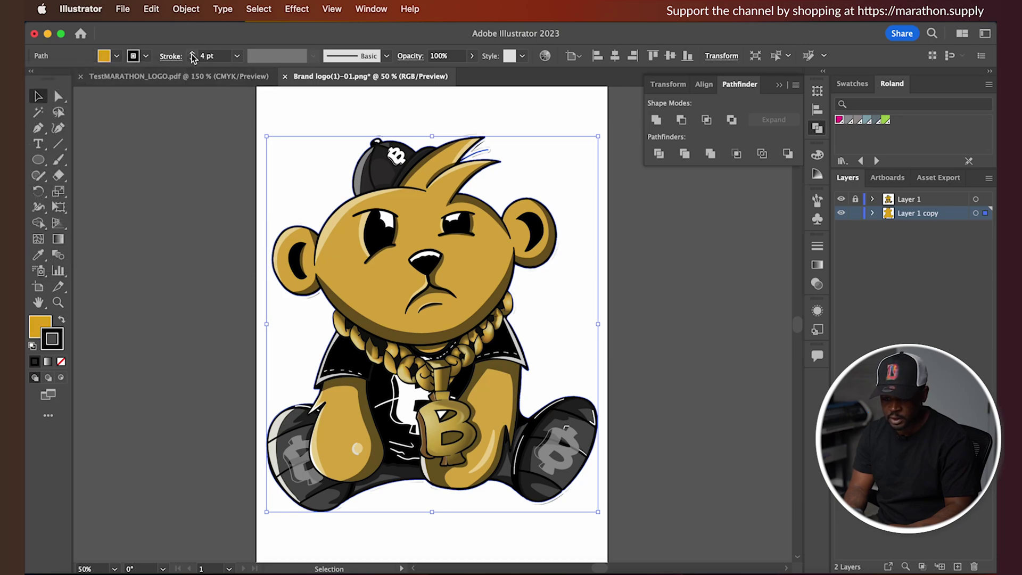
click(192, 54)
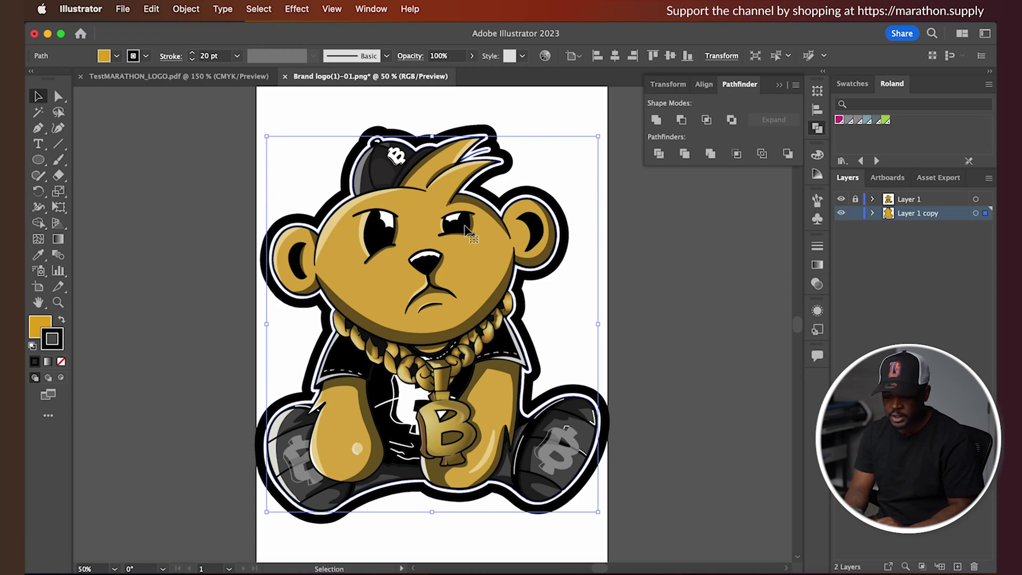
click(625, 214)
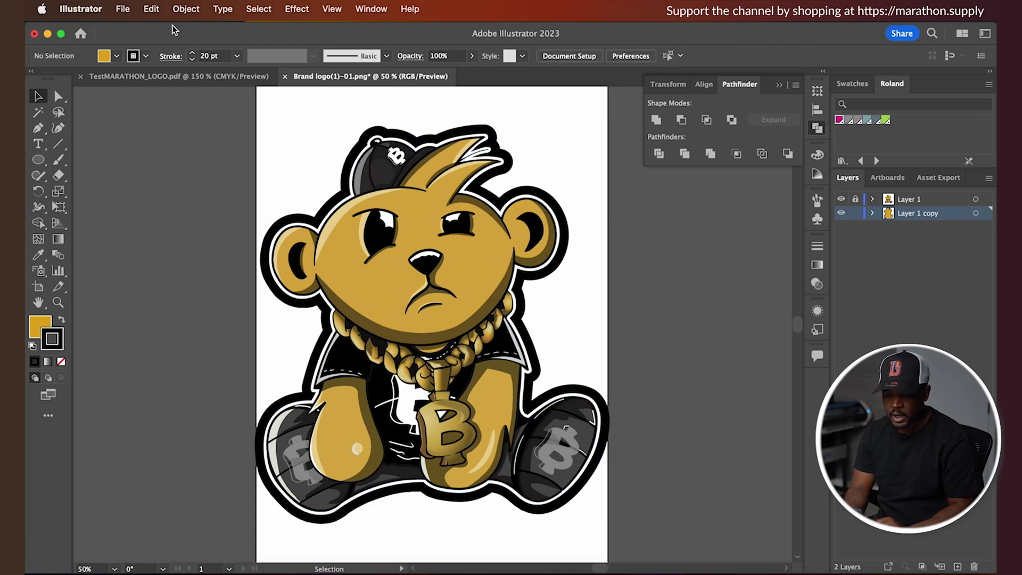
Convert the bear silhouette's 20 pt stroke into a filled shape with Outline Stroke
click(394, 153)
click(170, 10)
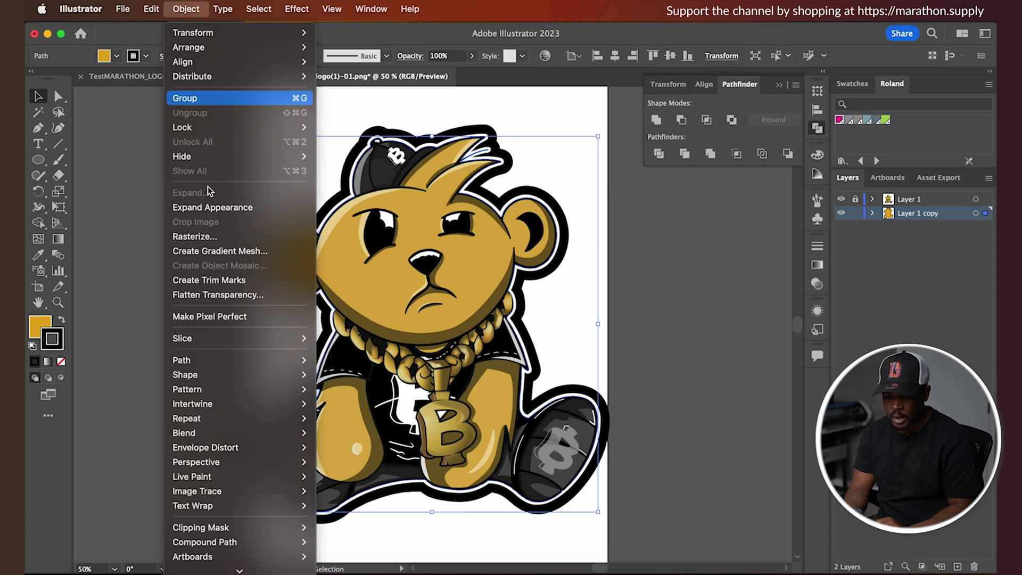
mouse_move(258, 360)
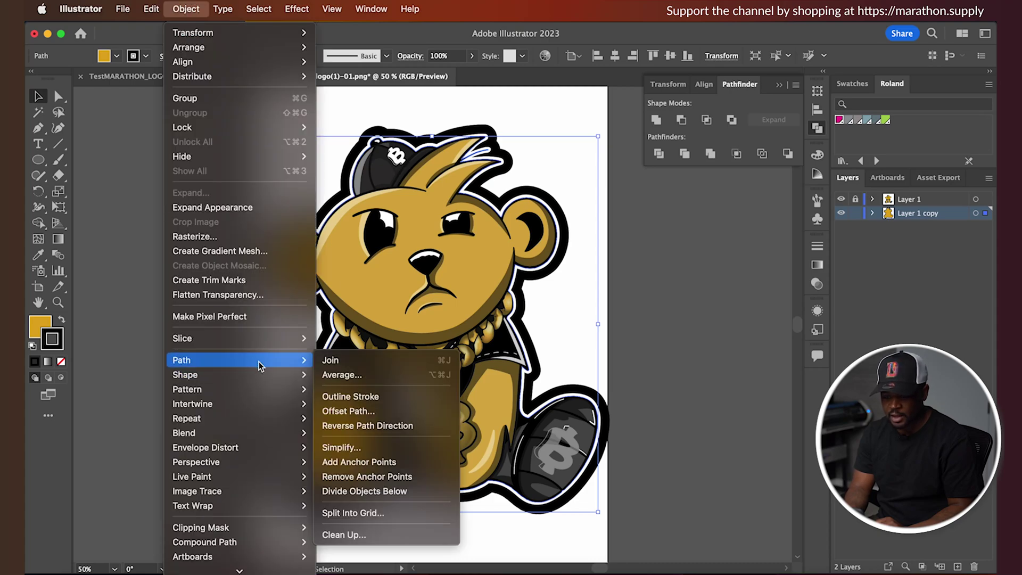
click(354, 397)
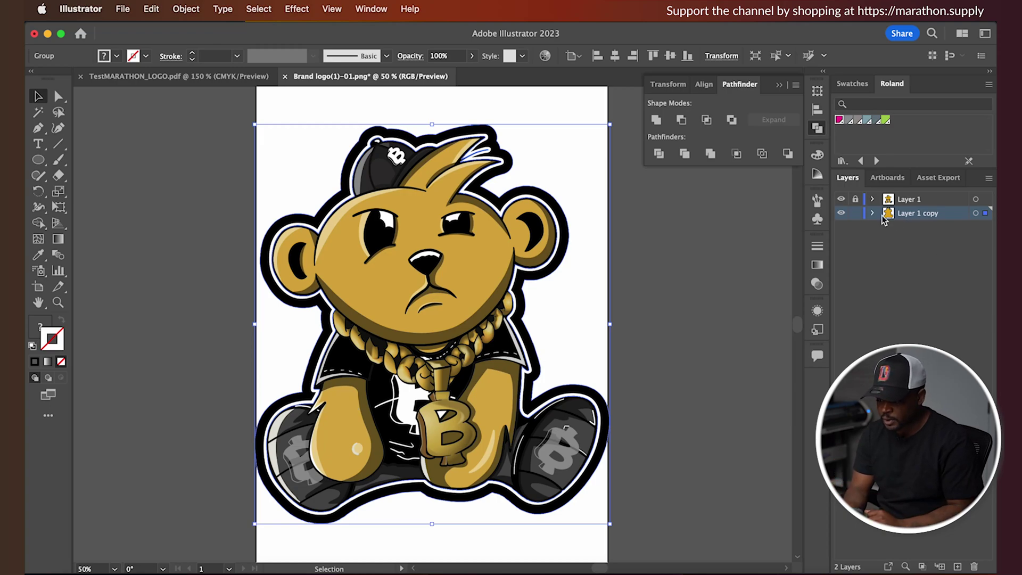
Hide Layer 1 and unite the bear silhouette with its outlined stroke
click(841, 199)
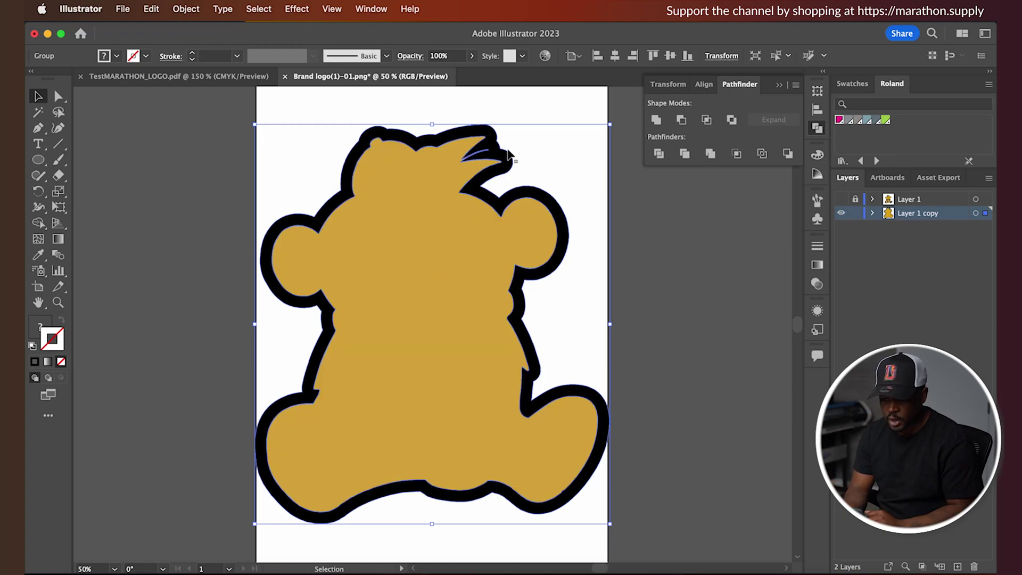
click(514, 161)
click(505, 157)
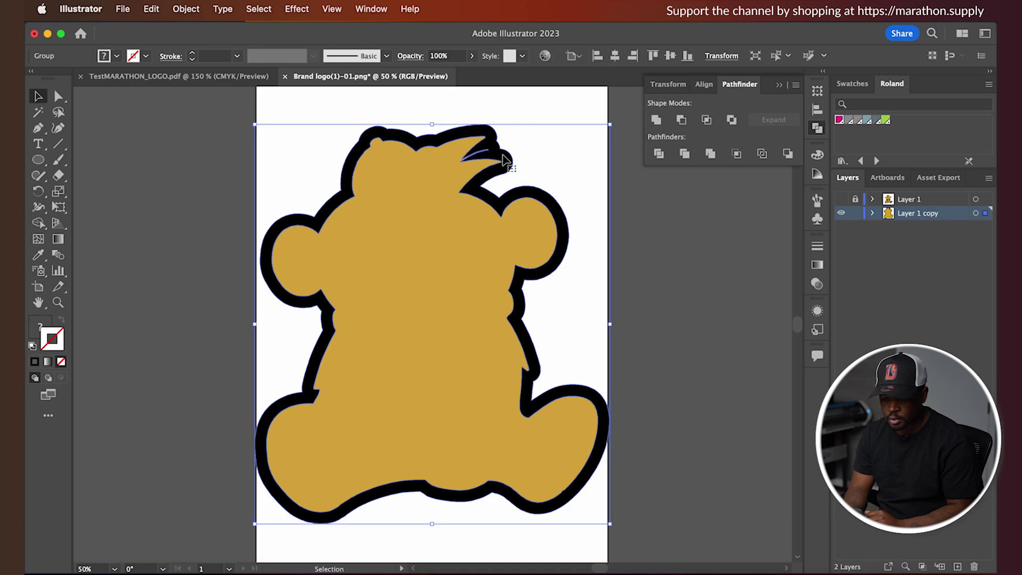
click(656, 120)
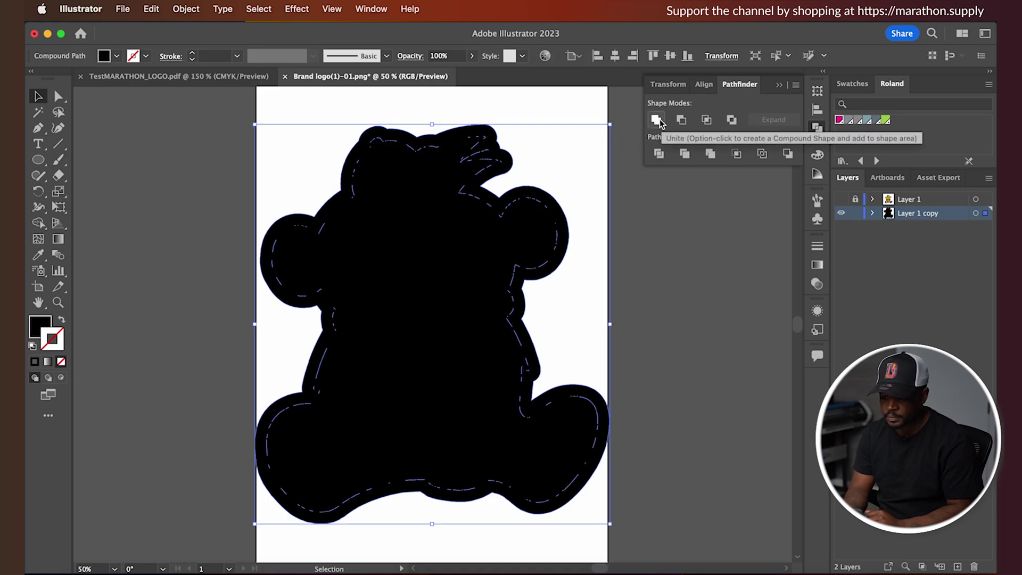
Release the enlarged silhouette's compound path and unite its pieces into one solid shape without inner gaps
right_click(495, 179)
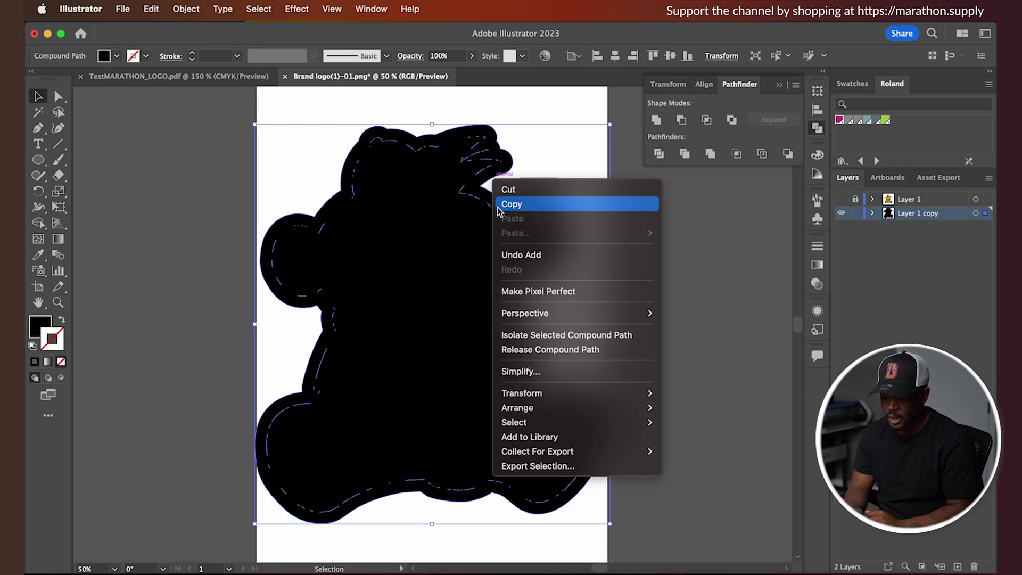
click(546, 350)
click(656, 120)
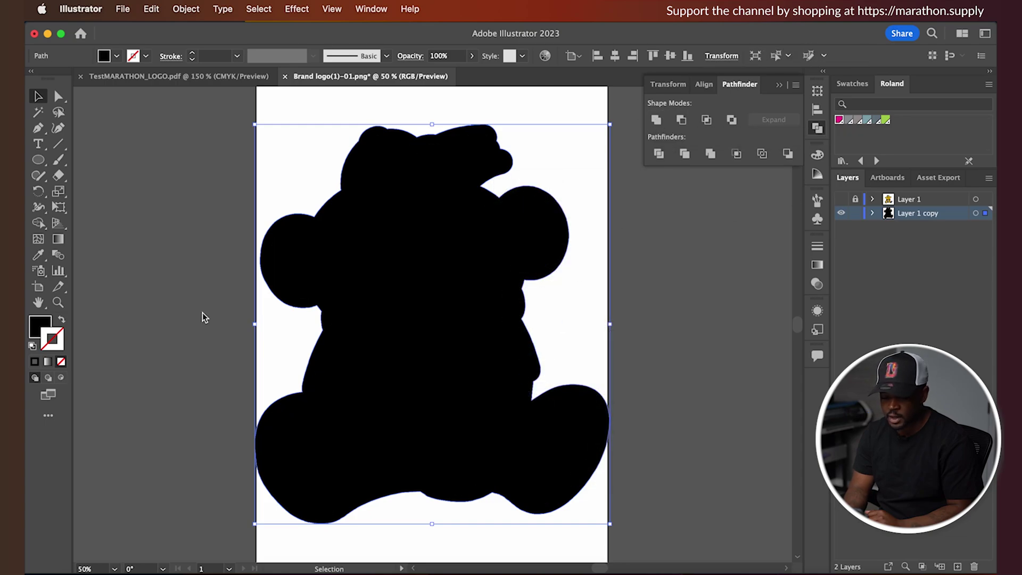
Turn the silhouette into an unfilled outline stroked with the magenta Roland swatch, and show Layer 1 again
click(63, 322)
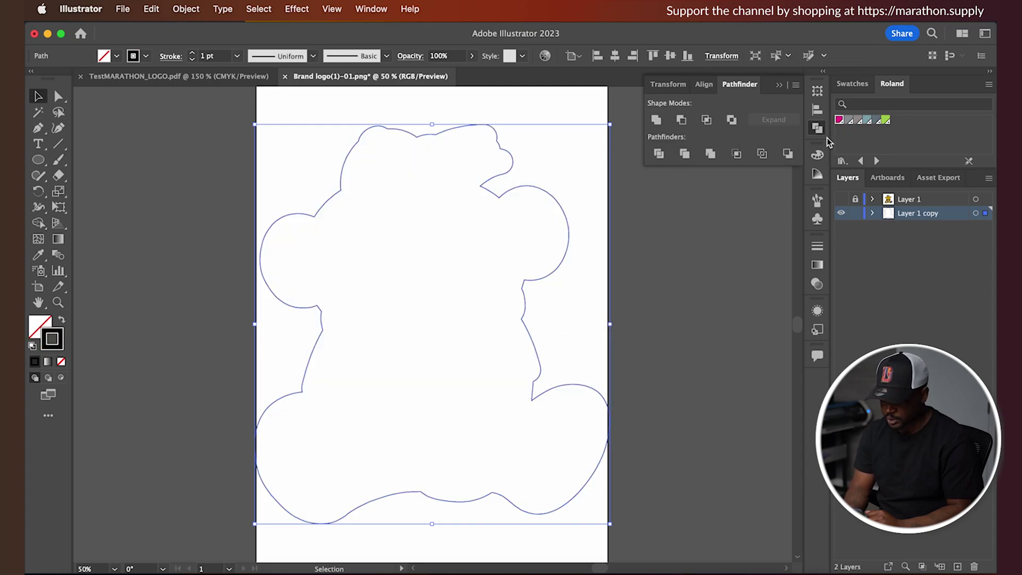
click(839, 121)
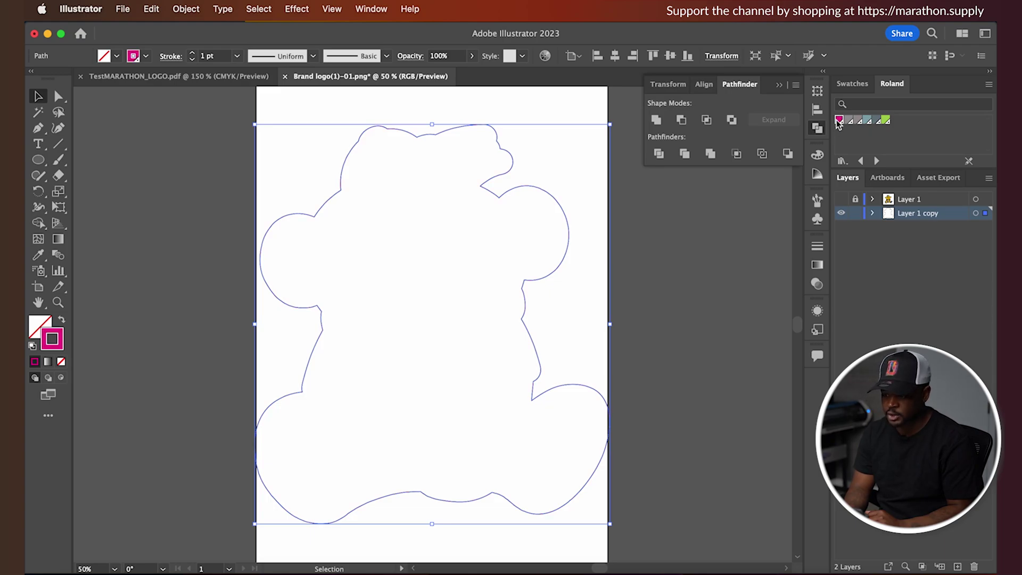
click(841, 200)
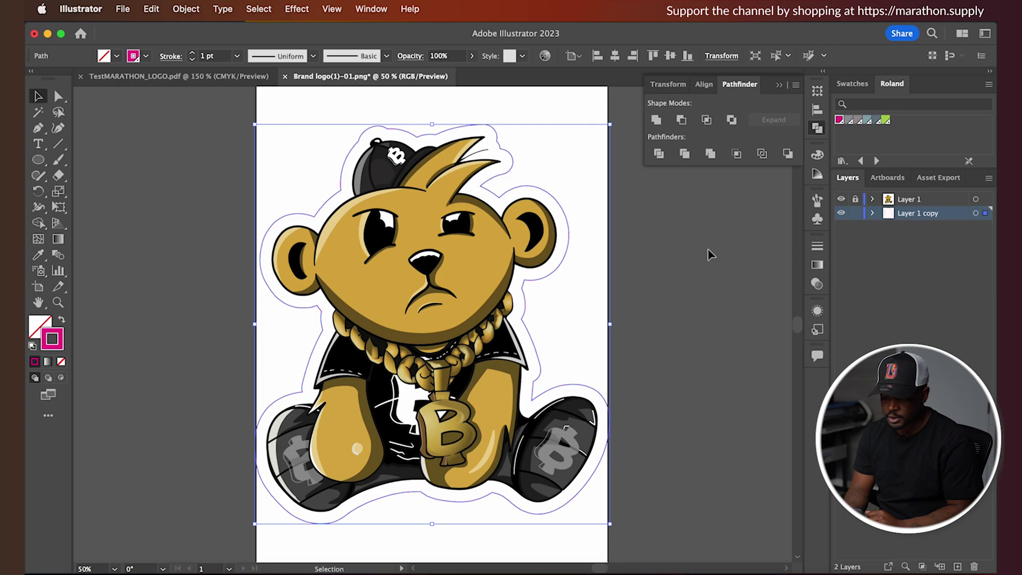
click(709, 252)
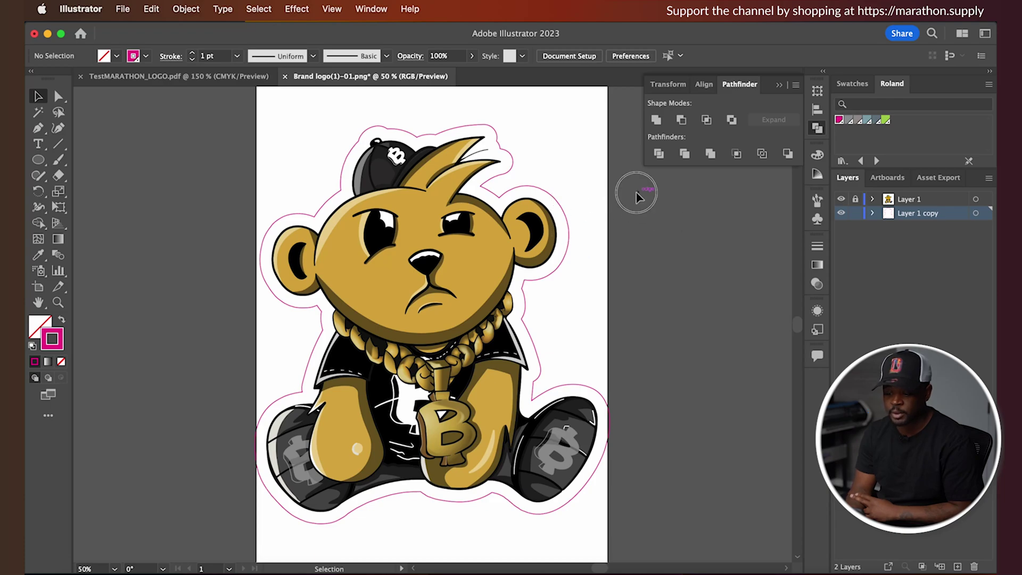
Fit the artboard to the magenta outline around the bear
click(566, 220)
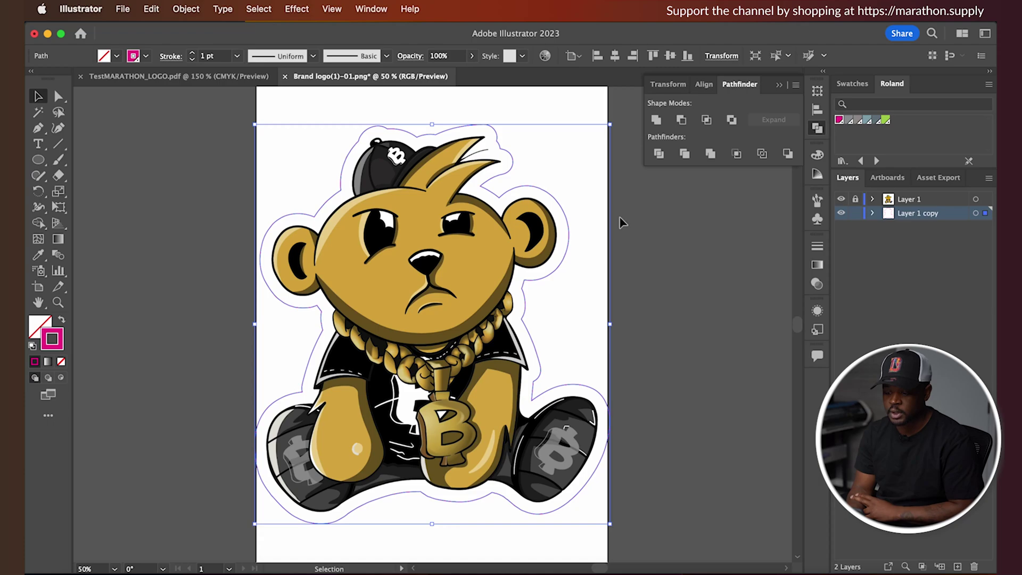
click(194, 14)
mouse_move(252, 529)
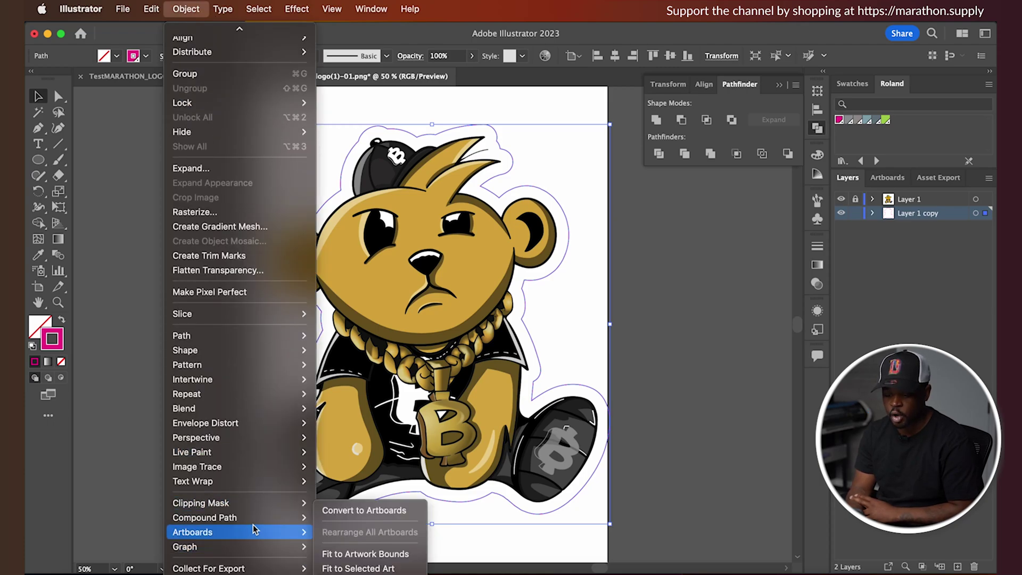
click(361, 569)
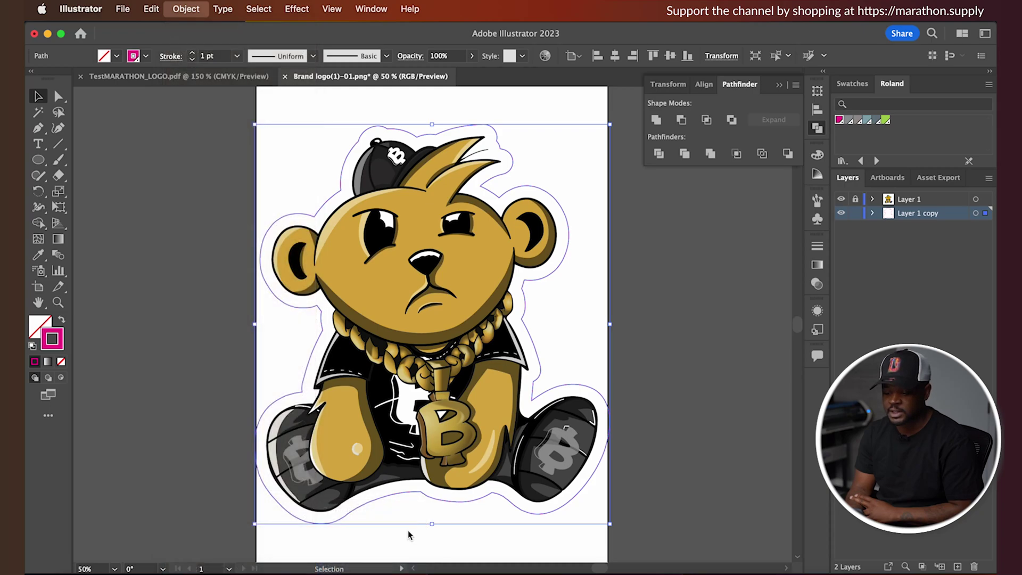
click(669, 390)
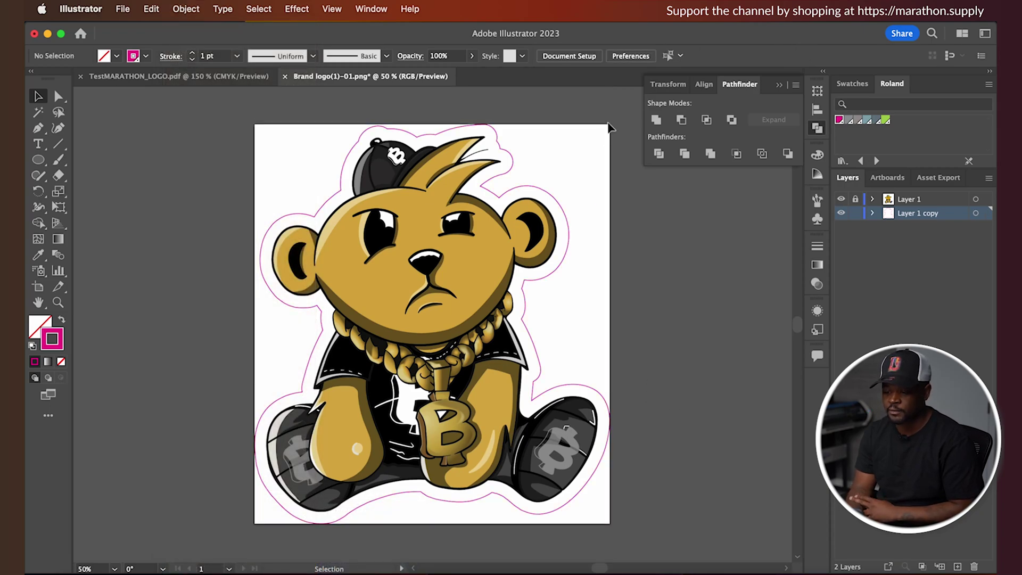
Check the units in the document setup and the magenta outline's transform dimensions
click(576, 57)
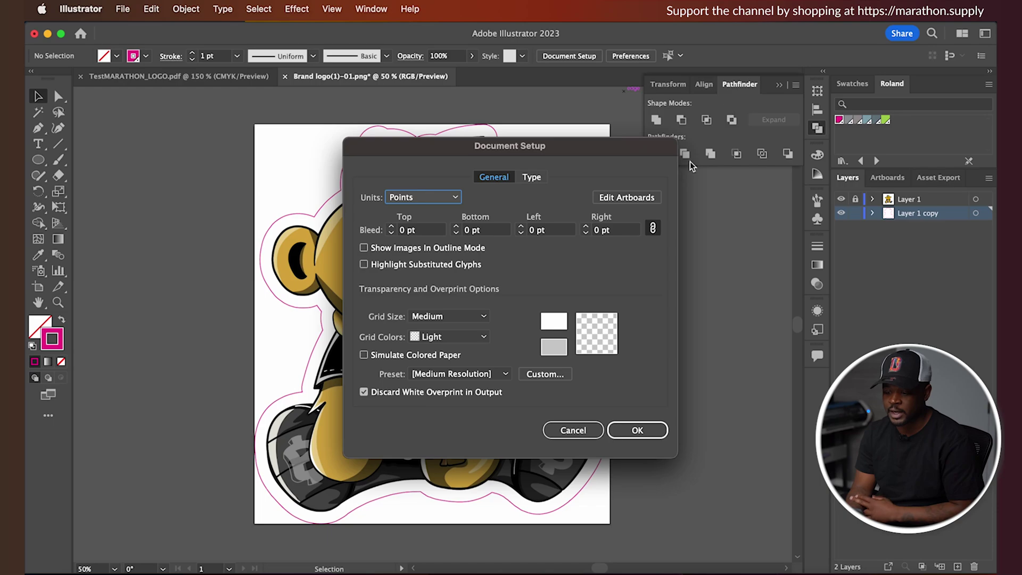
click(600, 429)
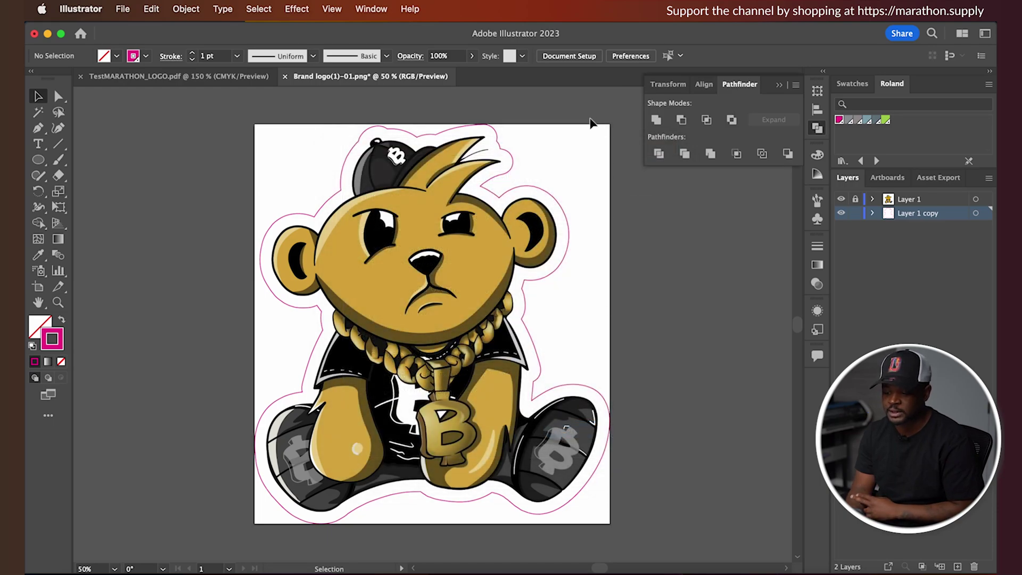
click(395, 316)
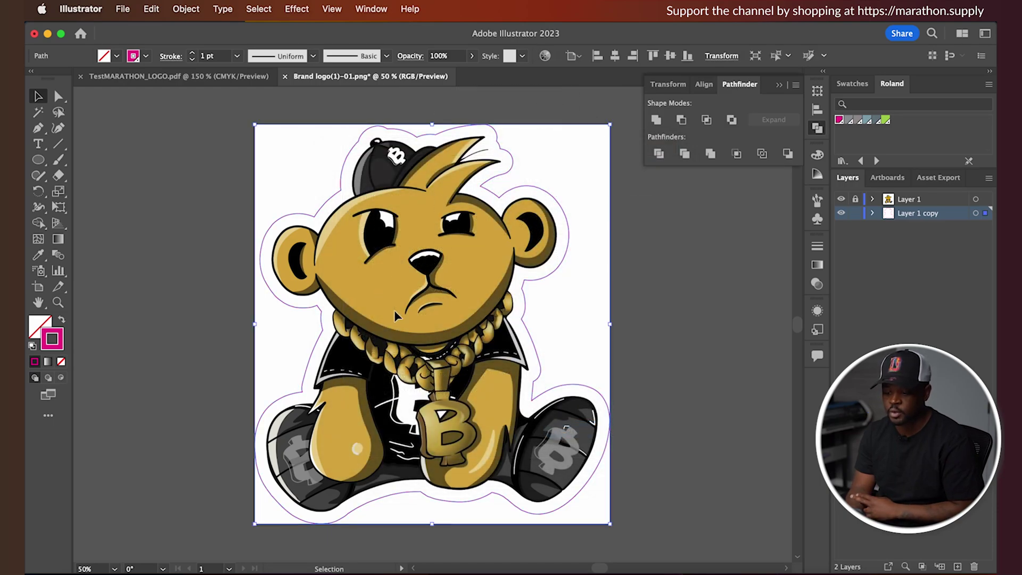
click(714, 58)
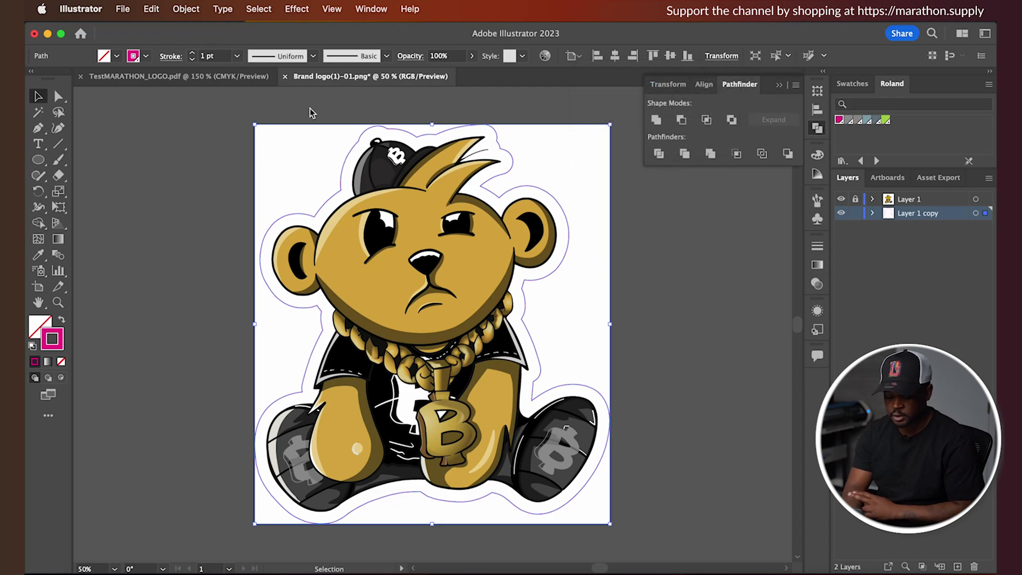
Show the rulers and set their units to inches
key(super+r)
right_click(340, 95)
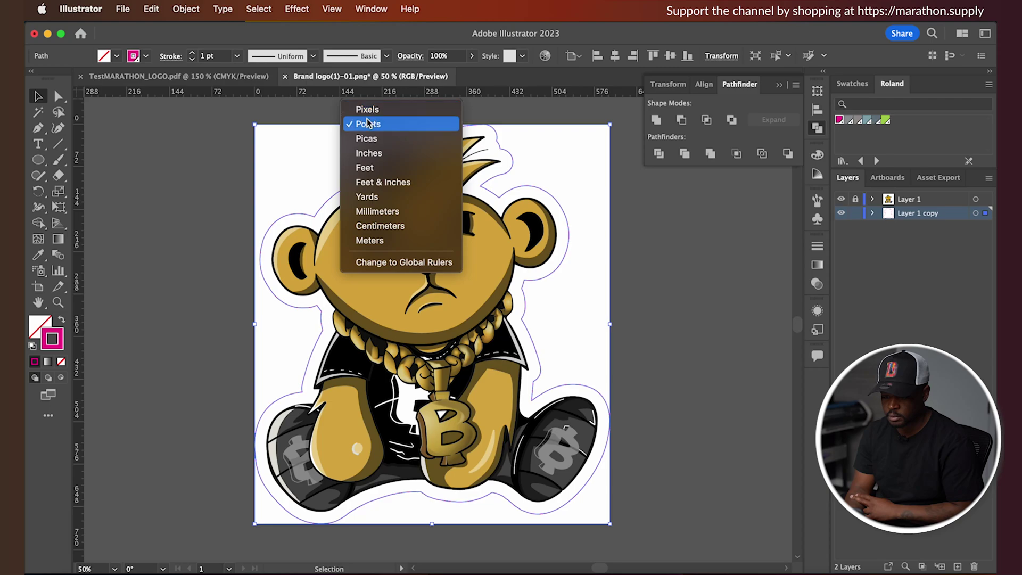
click(380, 153)
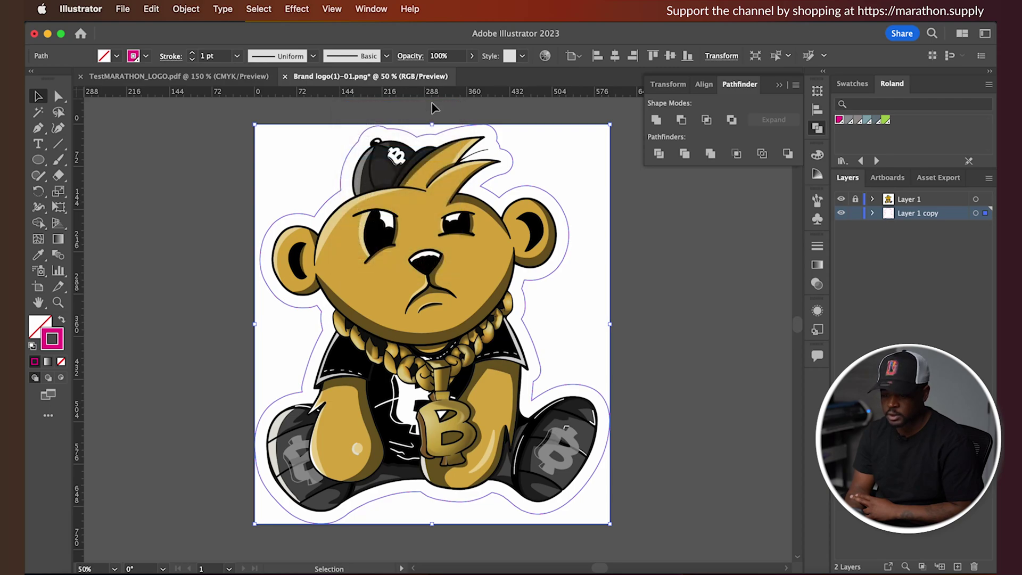
click(530, 112)
Check the document setup units again and examine the magenta outline's width and height in inches
click(568, 56)
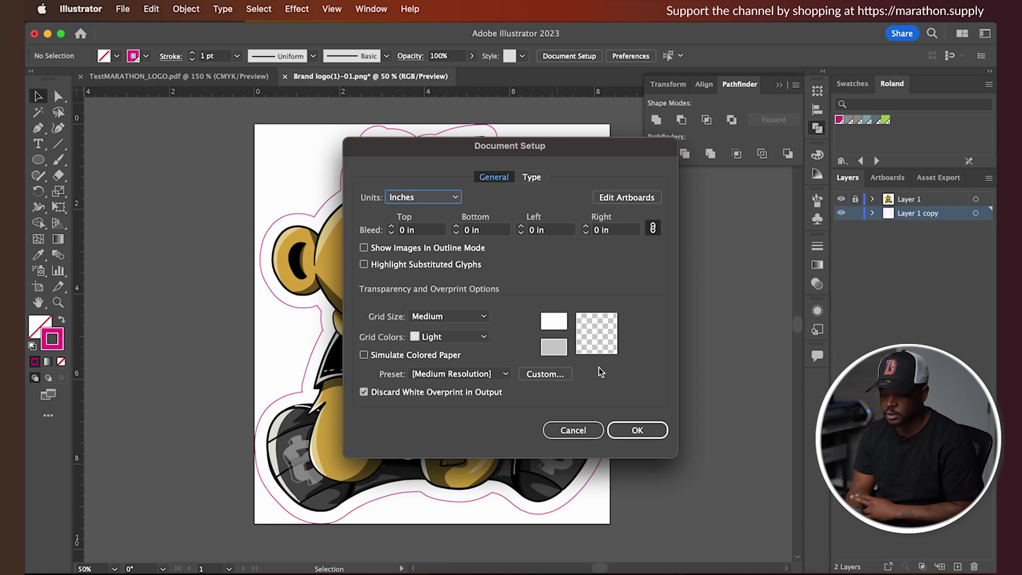
click(573, 429)
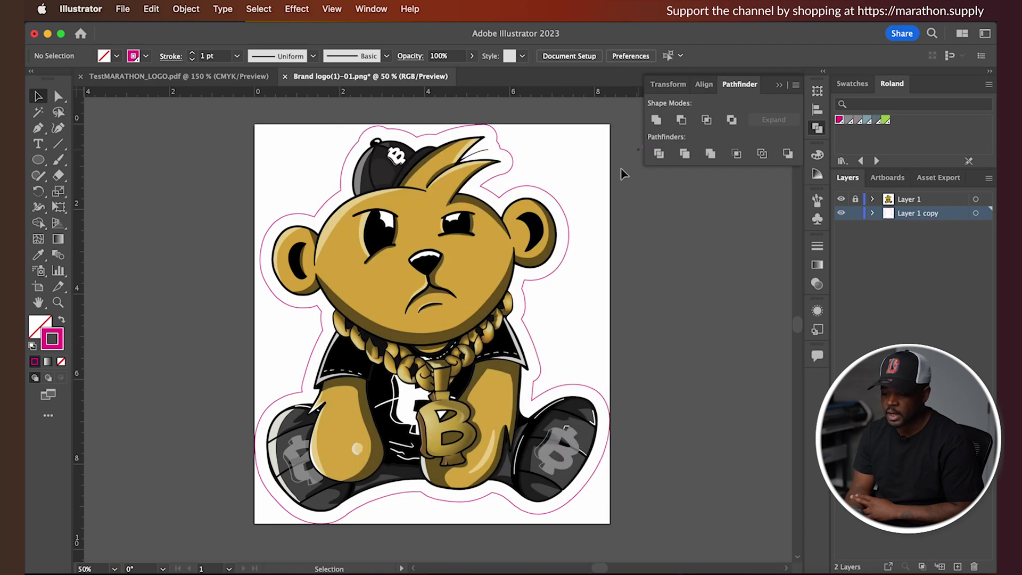
click(432, 207)
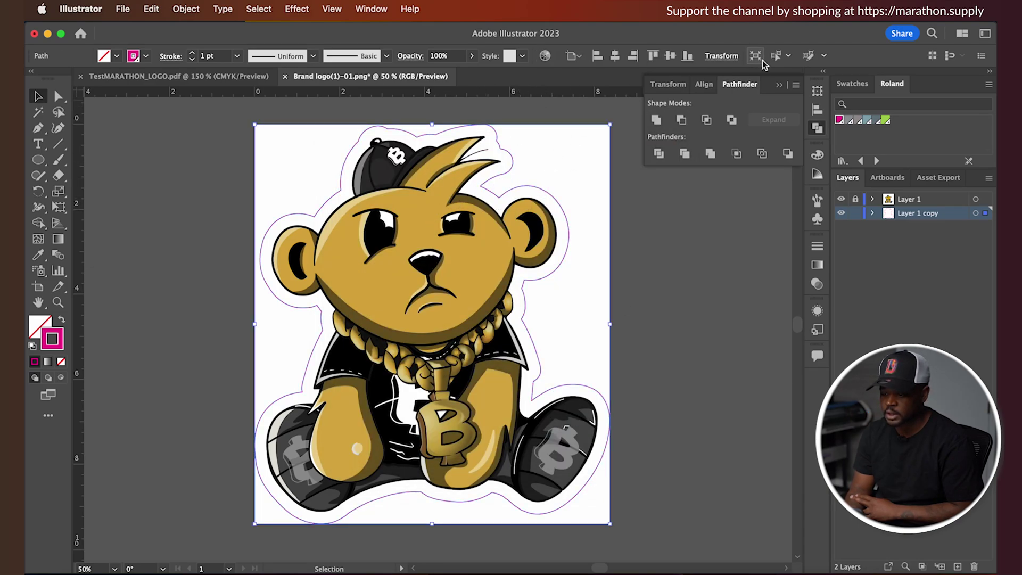
click(729, 55)
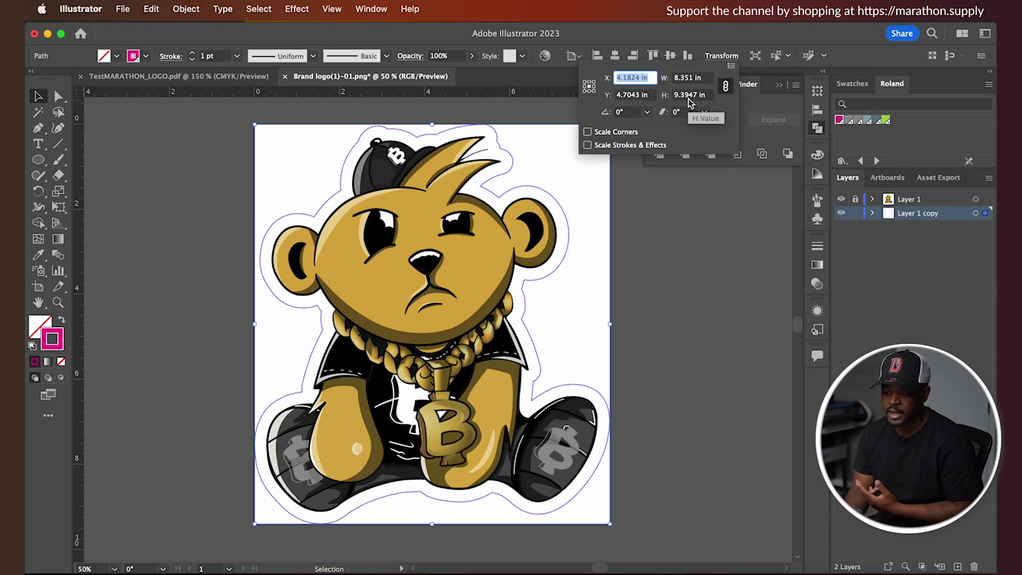